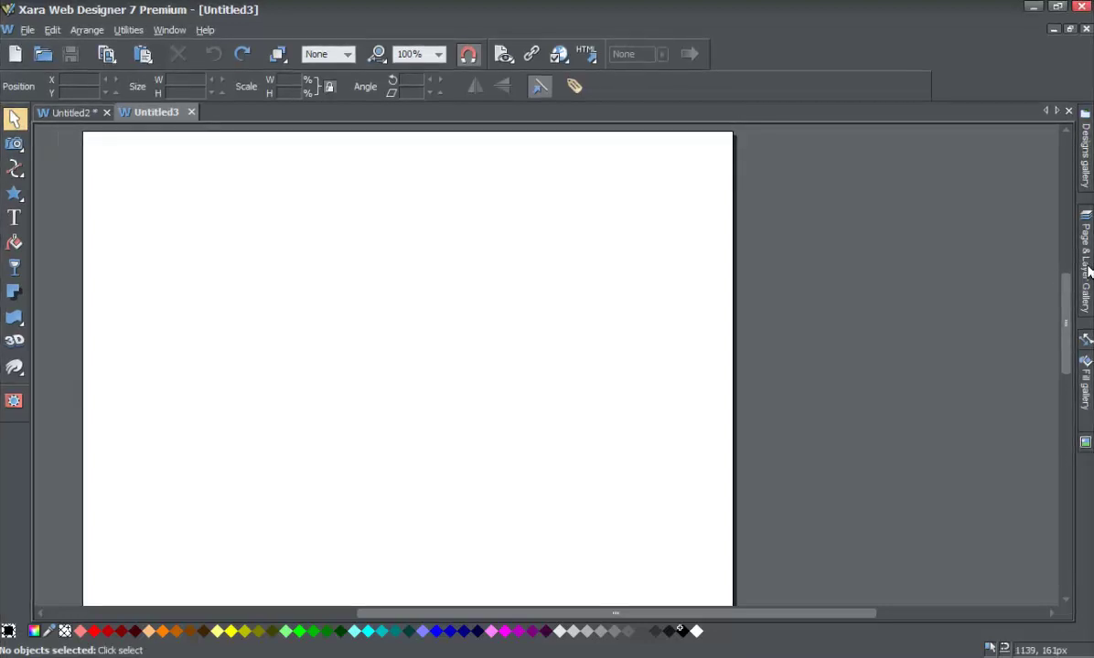
Add a layer named layer2 to the index page and place it between the MouseOver and MouseOff layers.
click(1087, 270)
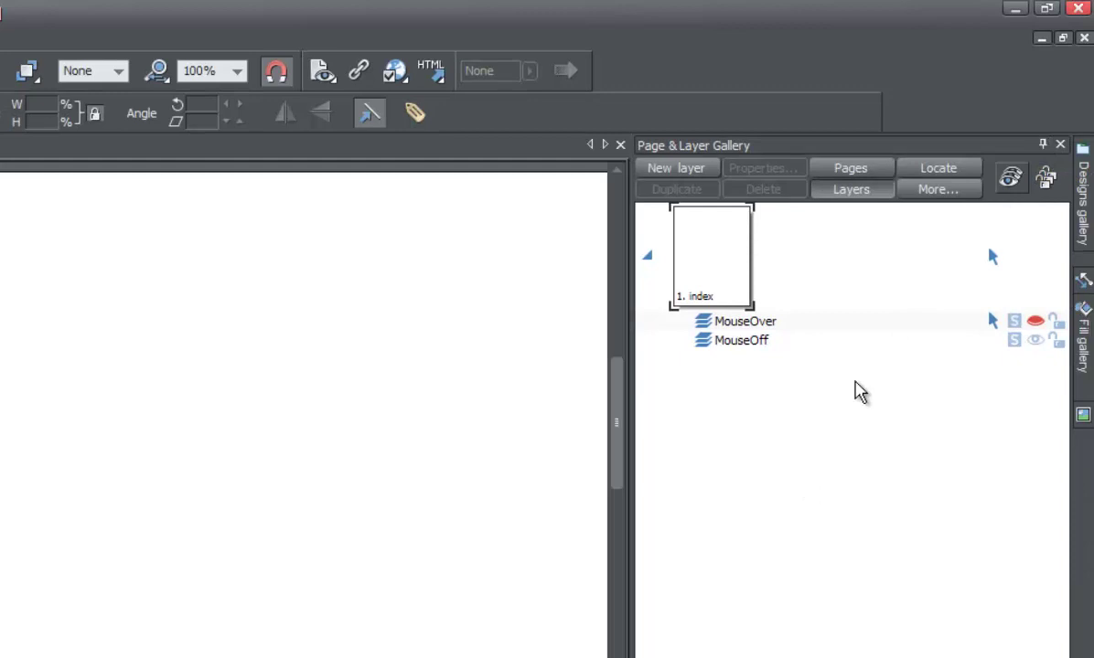
click(757, 353)
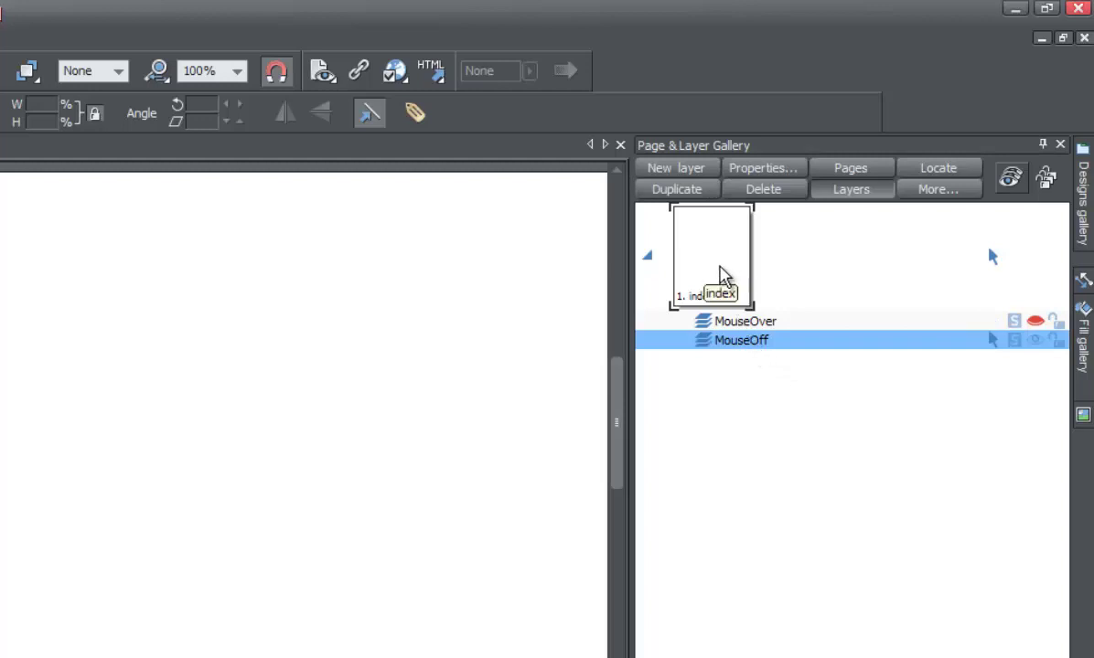
click(677, 169)
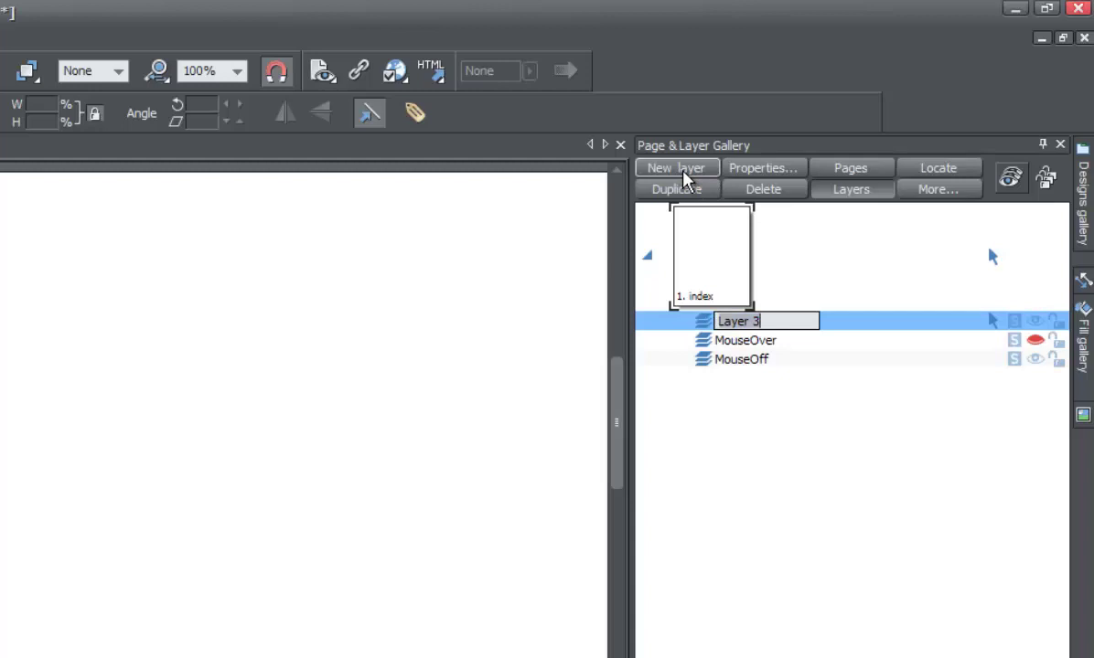
text(layer2)
key(Return)
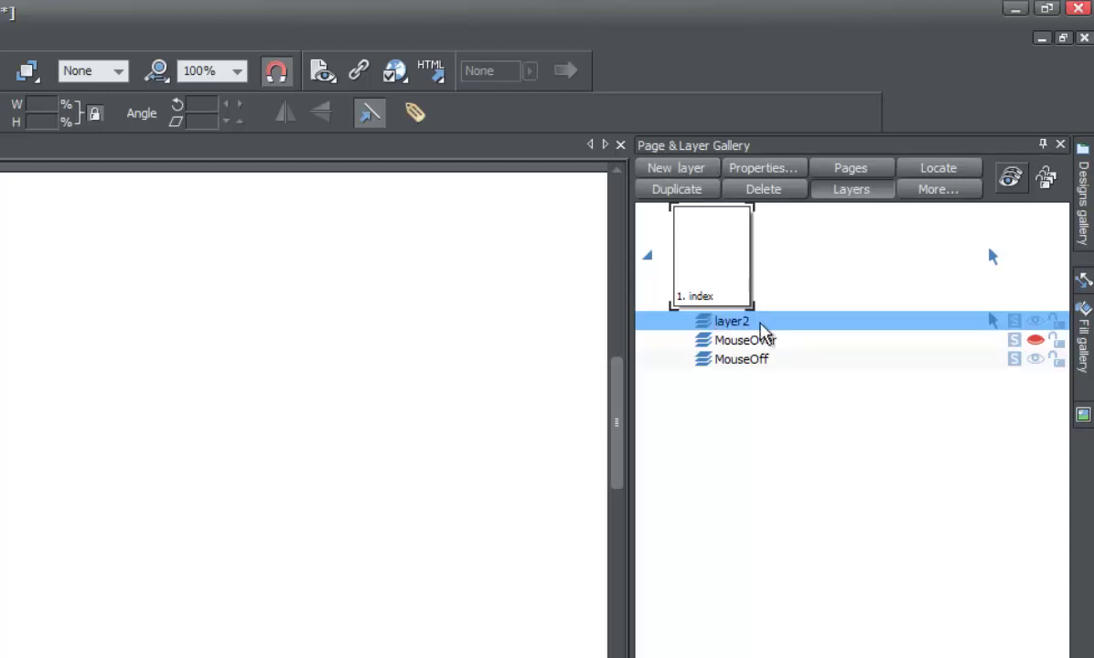
drag(771, 322, 776, 349)
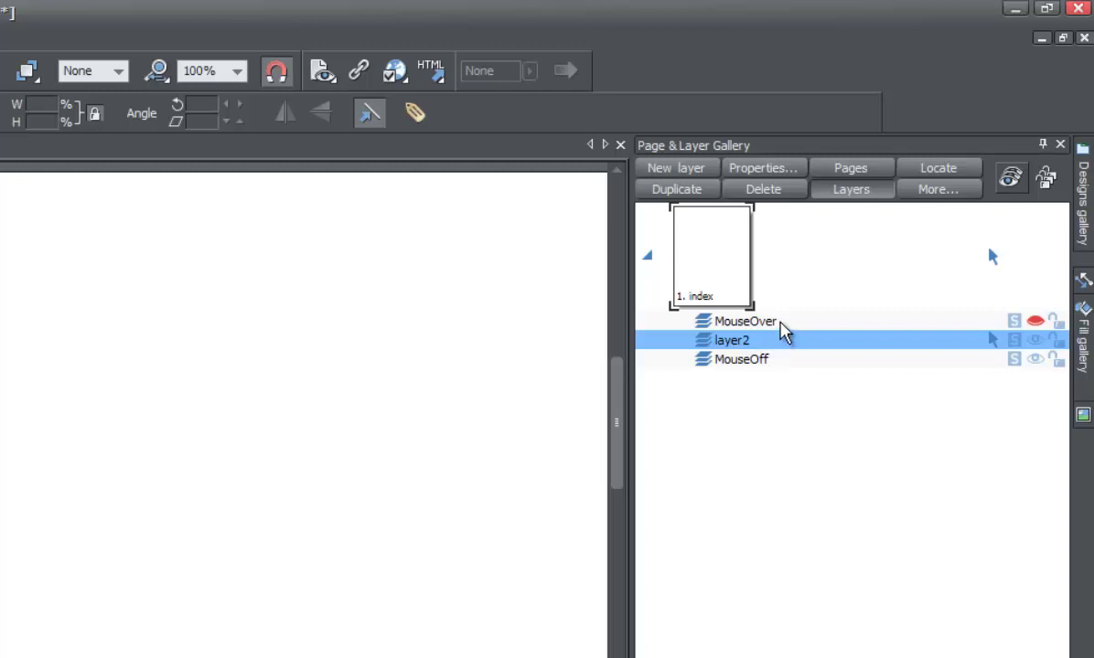
Draw a black rectangle of about 431 × 232 px on the MouseOff layer, in the upper part of the page.
click(770, 359)
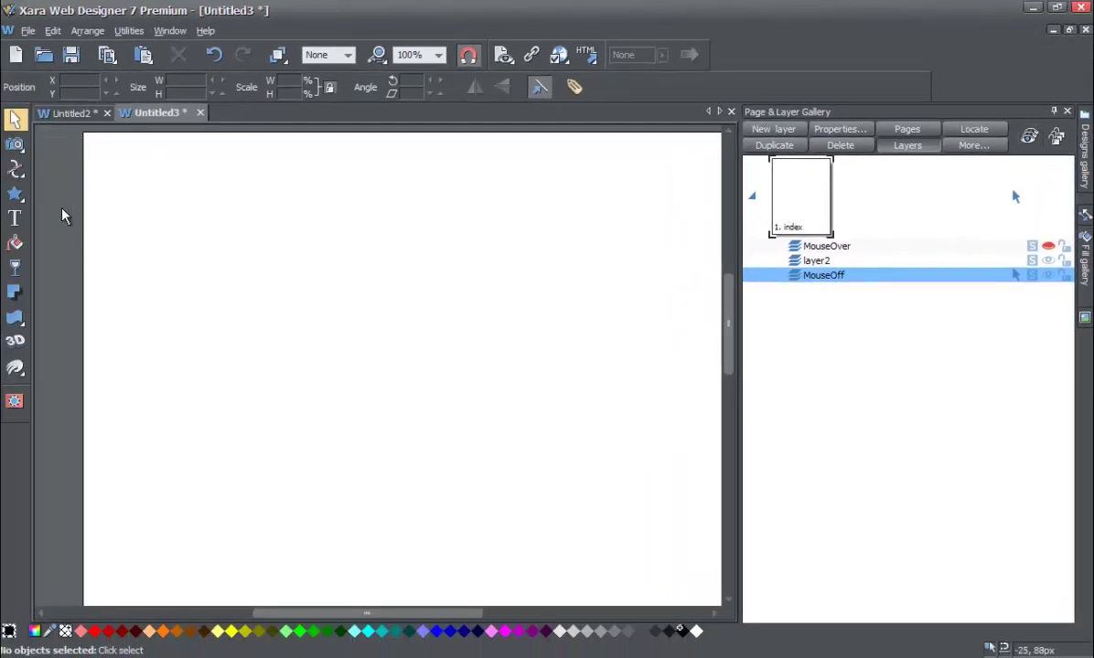
mouse_move(20, 203)
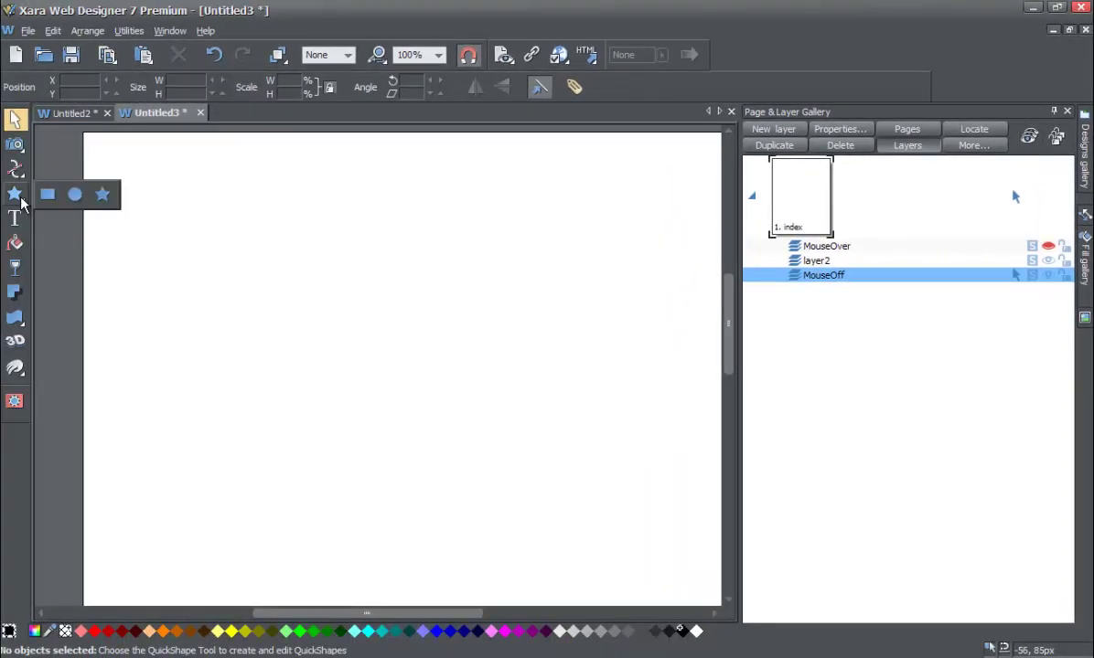
click(46, 196)
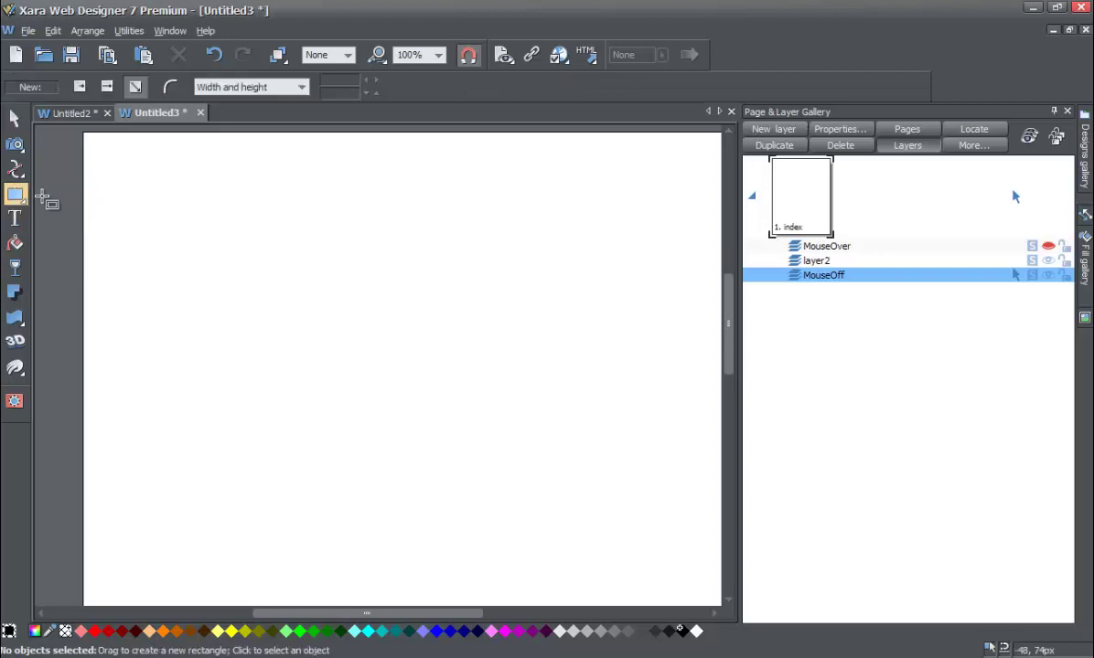
drag(184, 261, 552, 458)
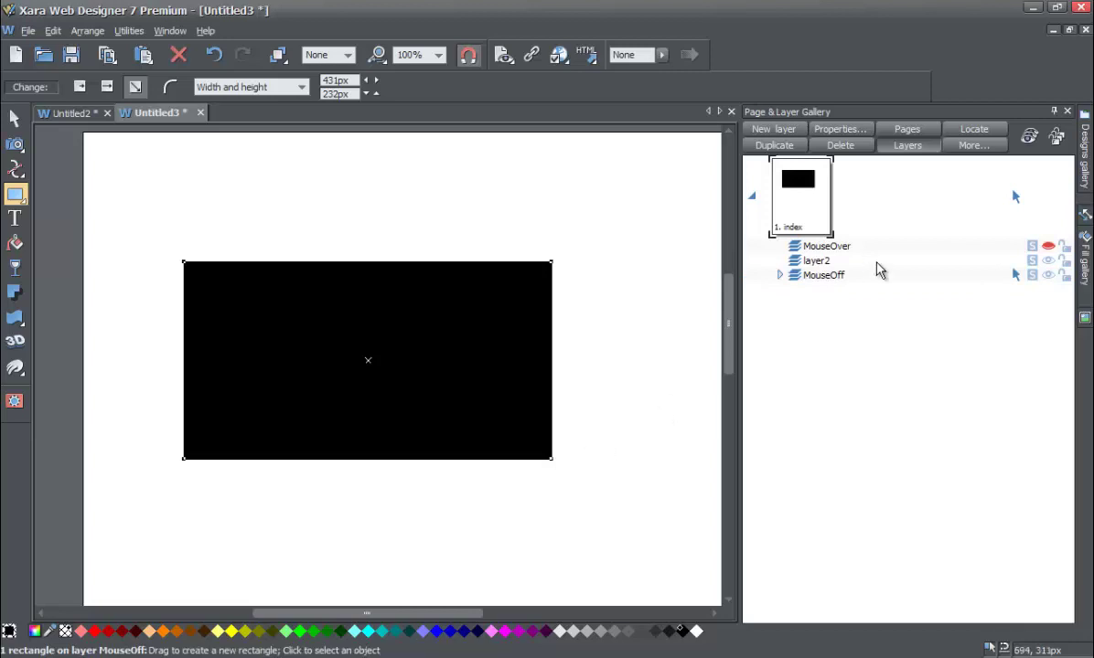
Draw a 16-pointed star about 186 px wide on layer2, overlapping the rectangle's upper-right corner.
click(819, 264)
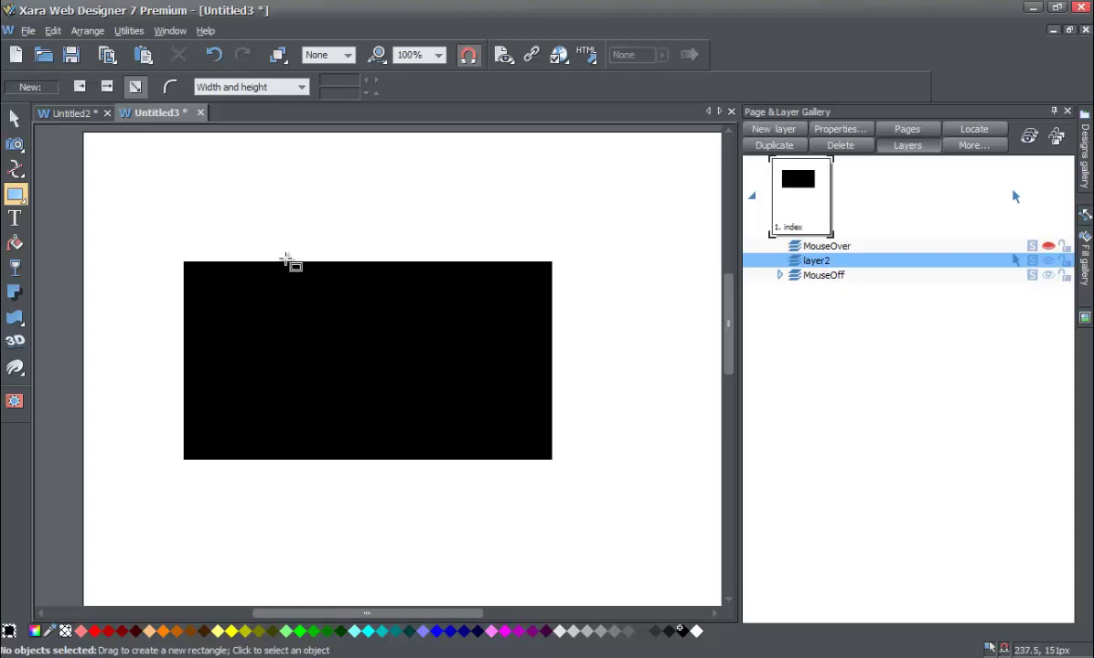
mouse_move(18, 205)
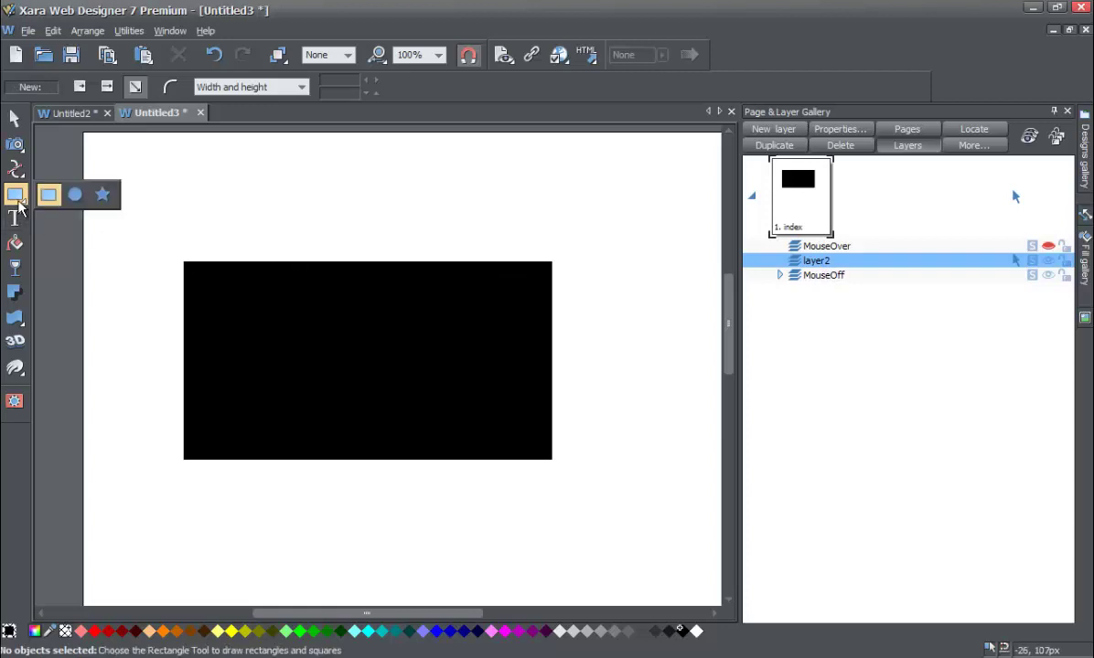
click(103, 198)
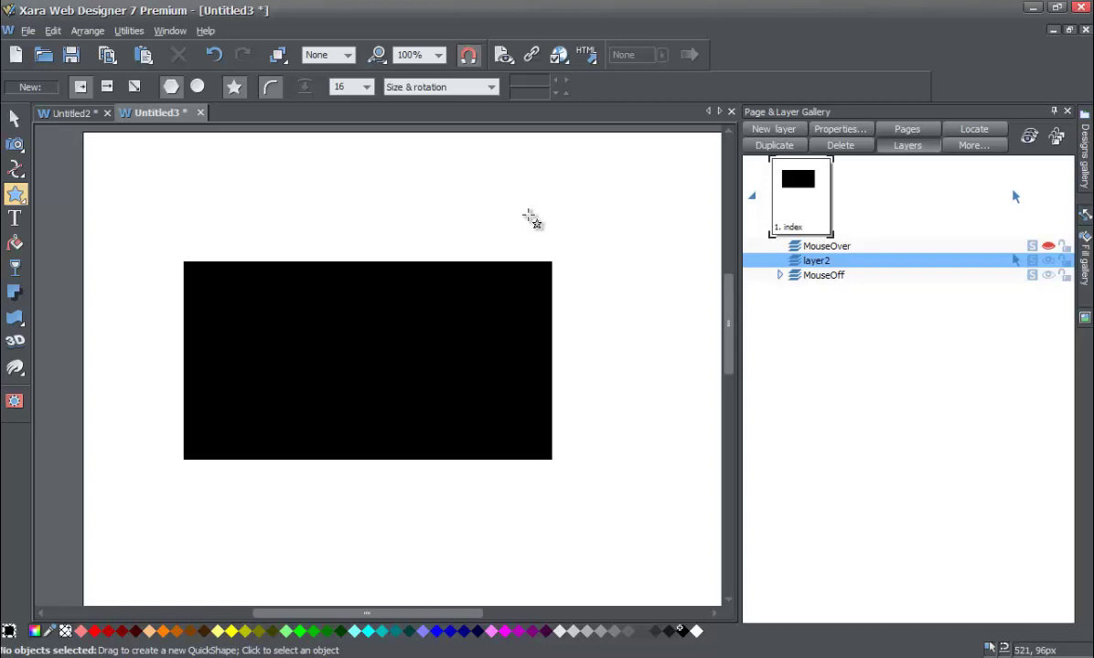
drag(529, 215, 593, 289)
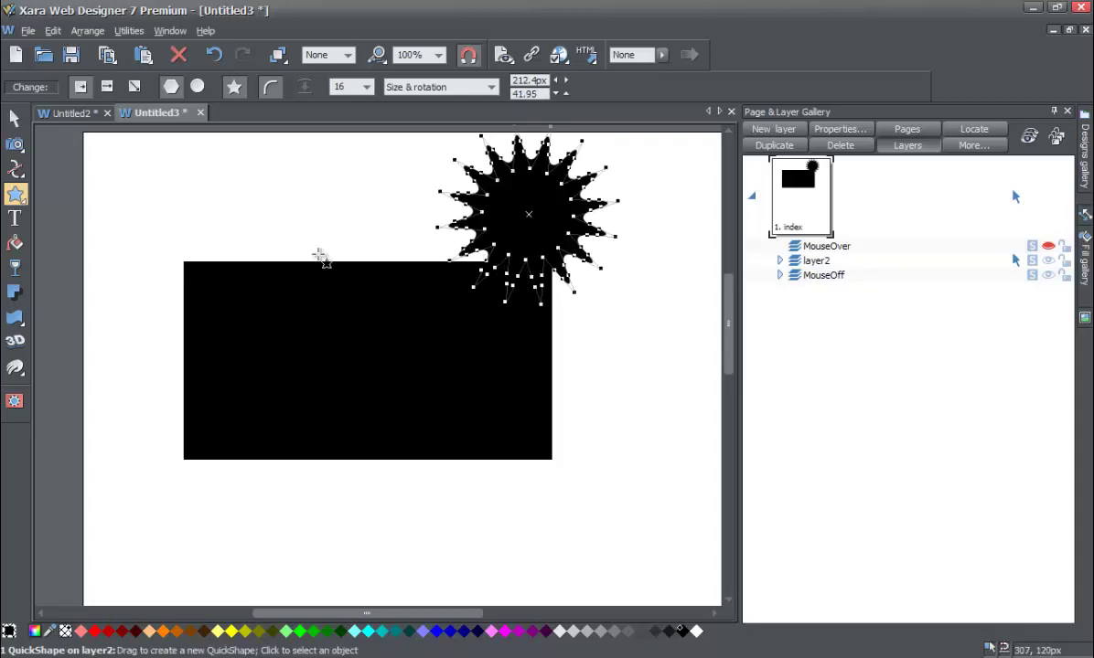
Change the star's fill to bright cyan with the Color editor.
click(35, 632)
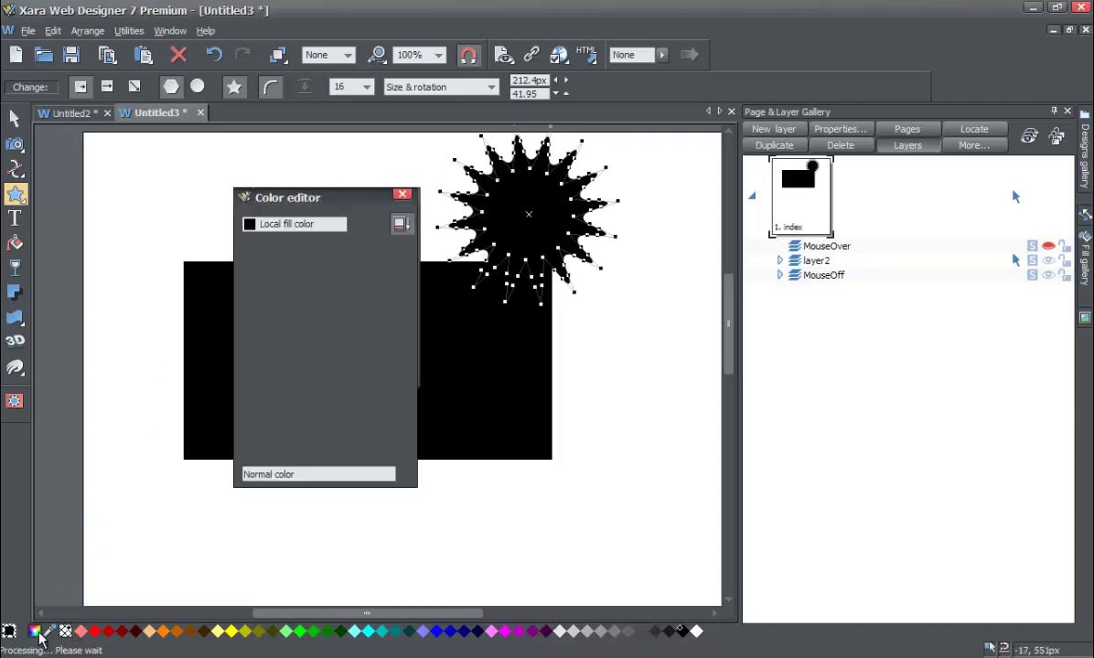
drag(311, 307, 280, 278)
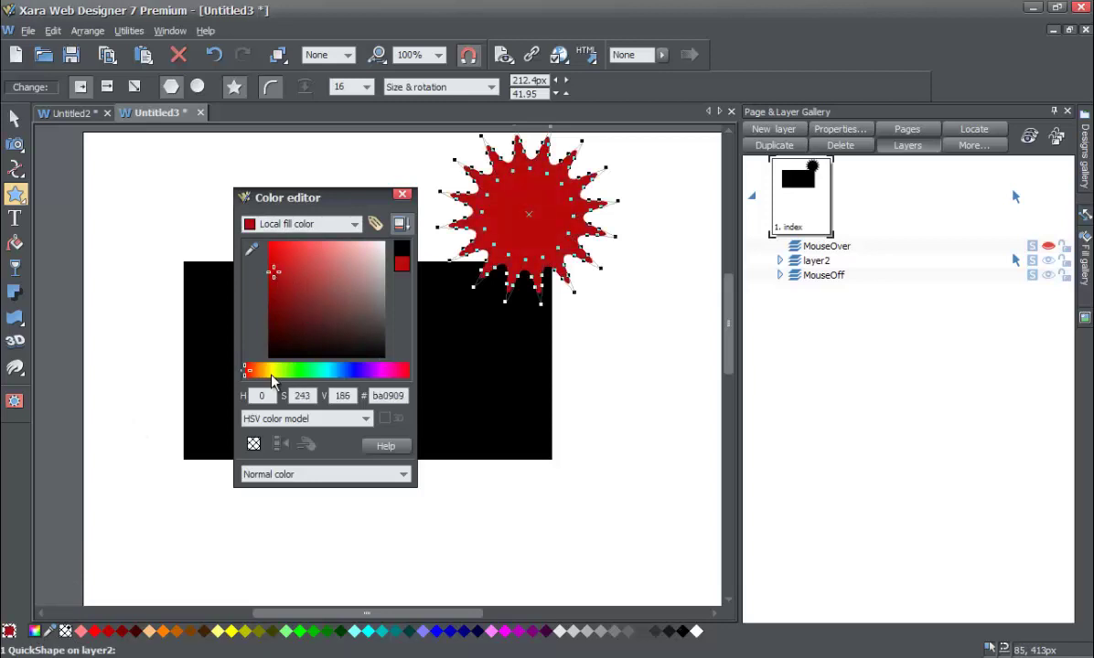
drag(256, 371, 331, 374)
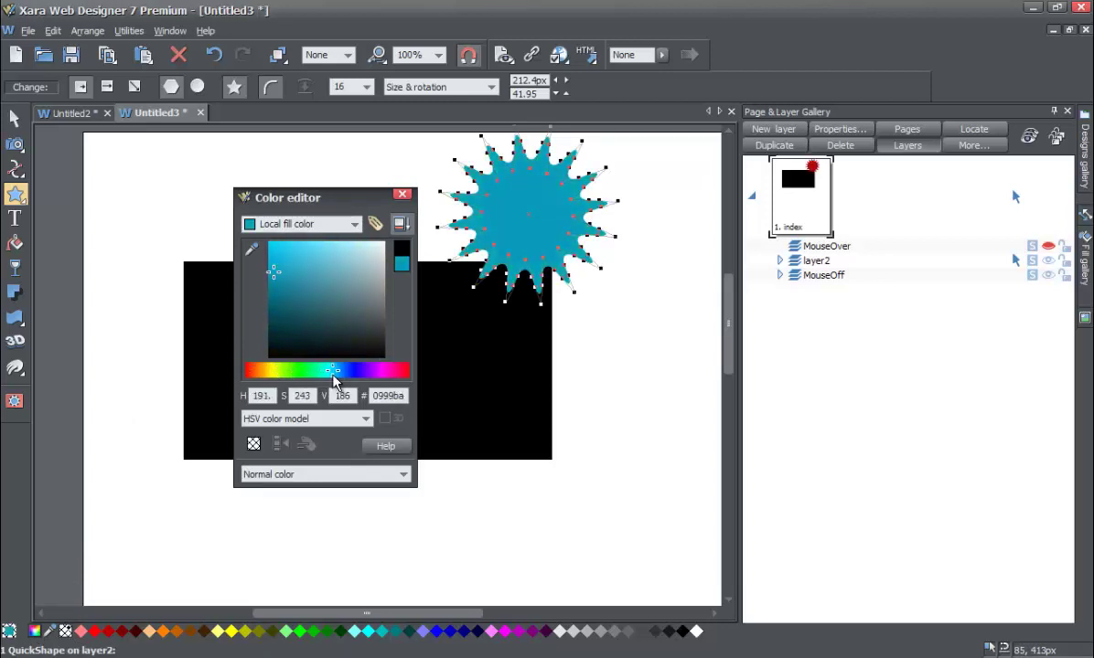
drag(284, 271, 271, 249)
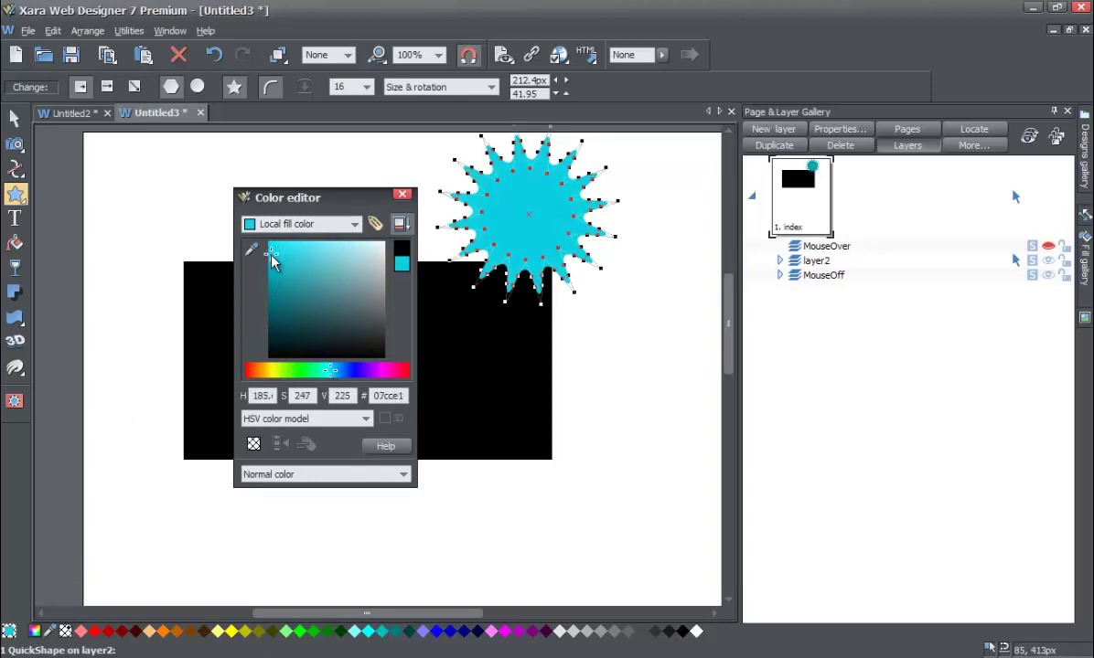
click(401, 194)
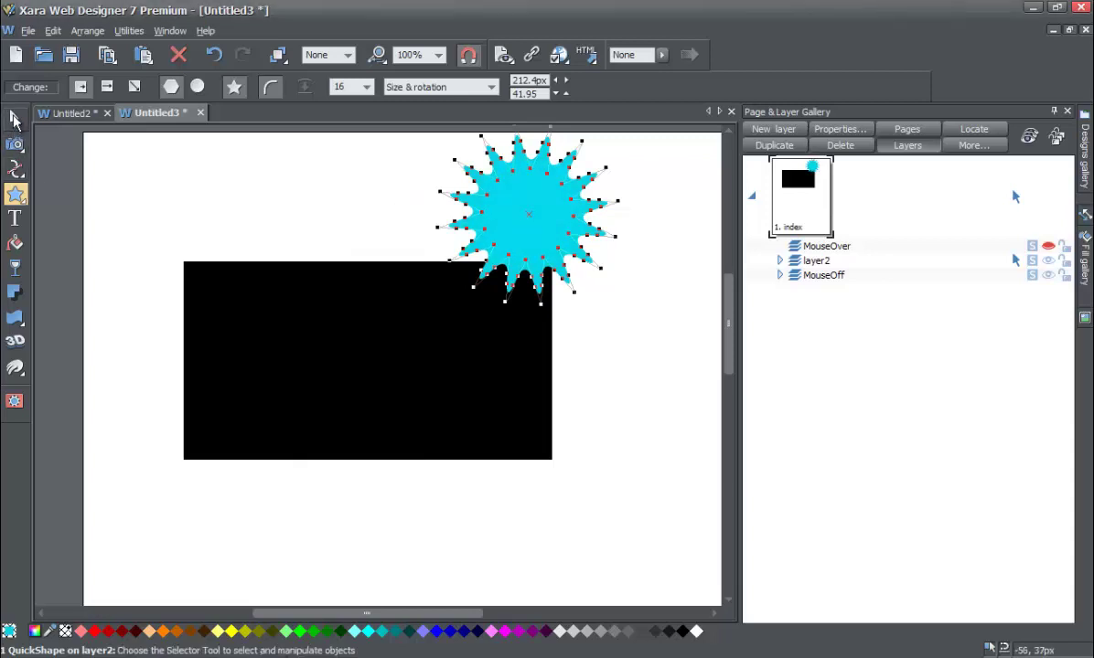
Move the cyan star onto the middle of the black rectangle, at about X 232 px, Y 166.7 px.
click(15, 120)
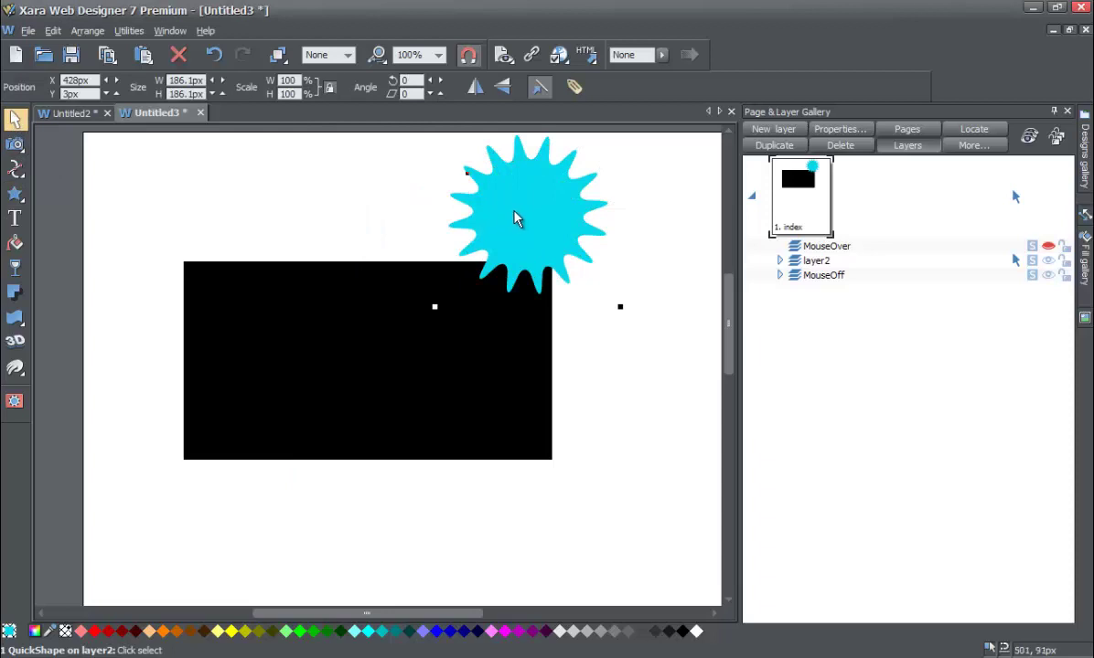
drag(518, 219, 346, 353)
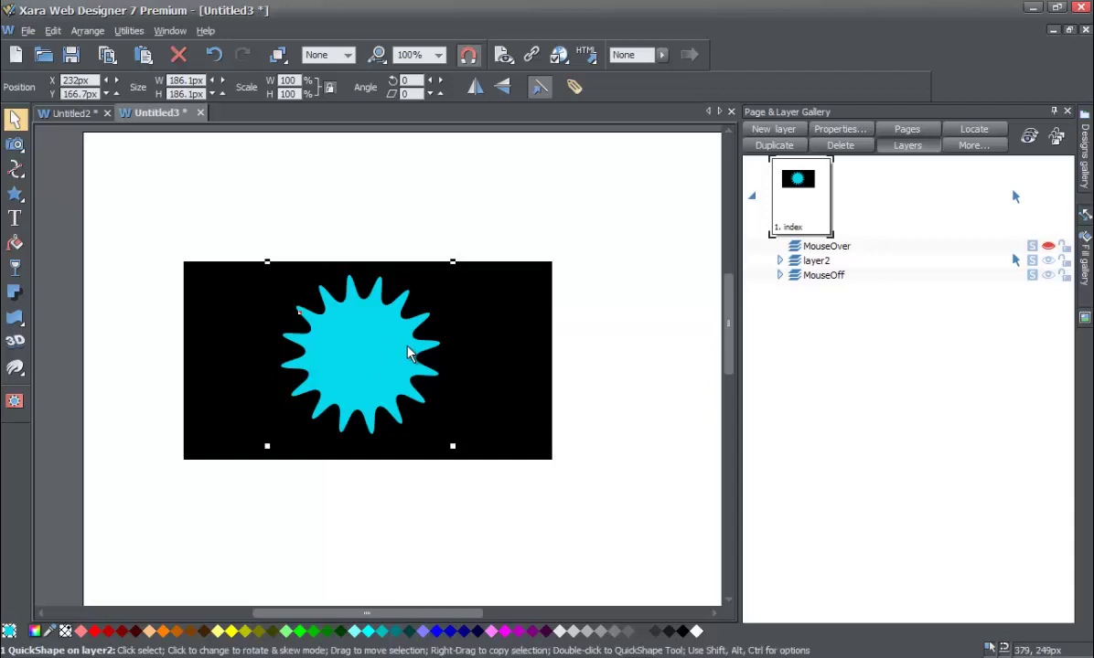
mouse_move(798, 280)
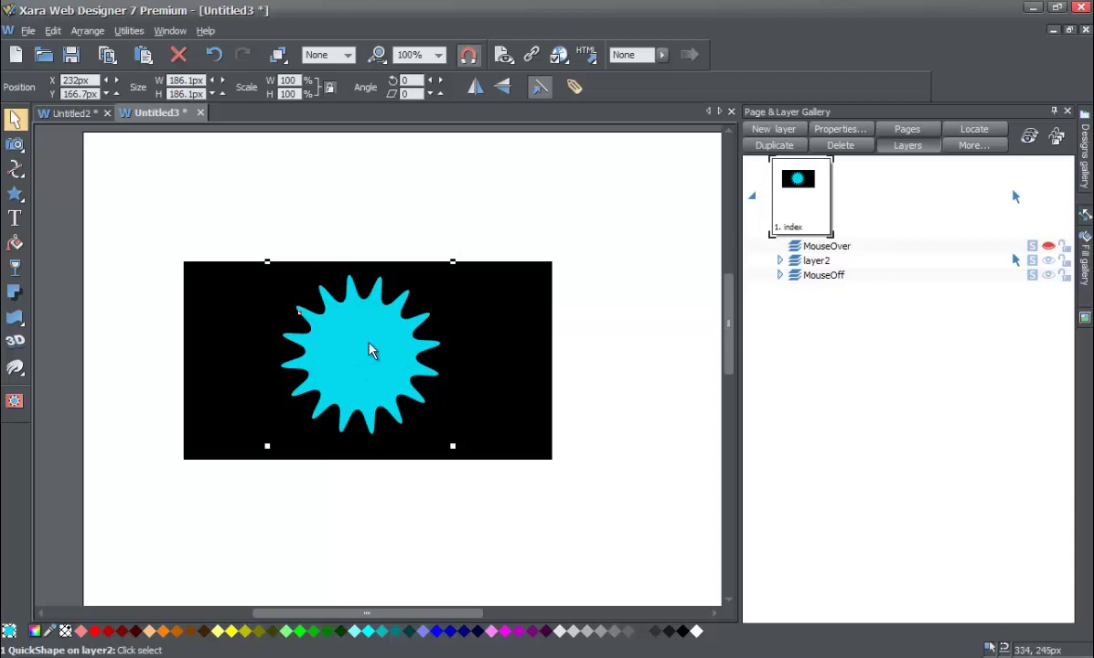
Apply a Linear transparency to the star and shorten its fade so it ends a little to the right of the star's centre.
click(20, 272)
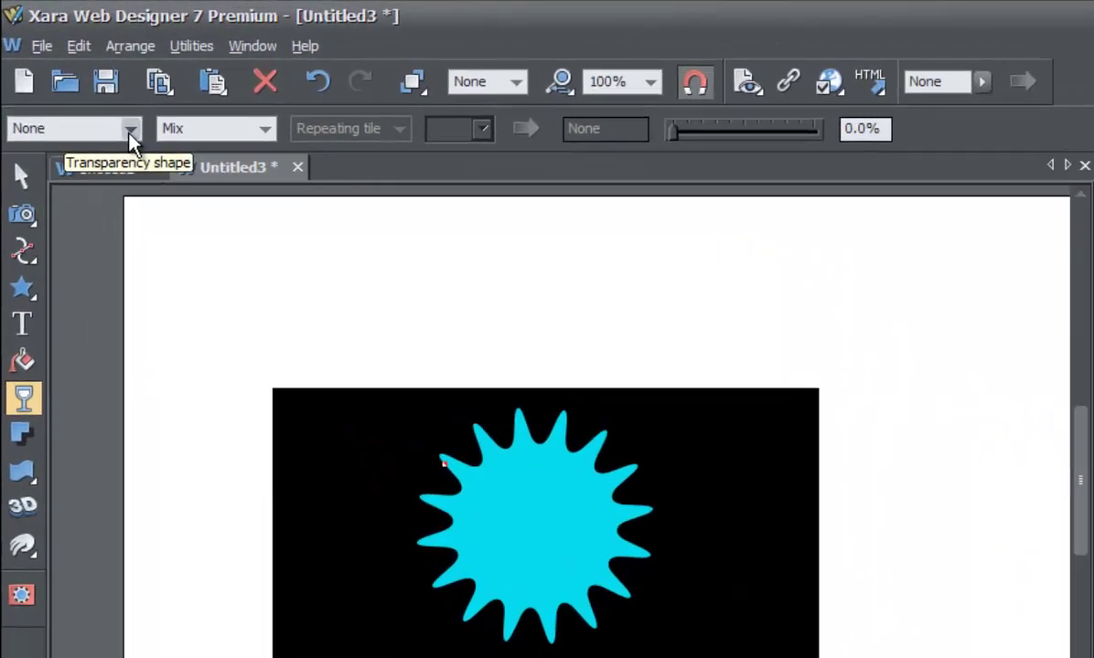
click(129, 131)
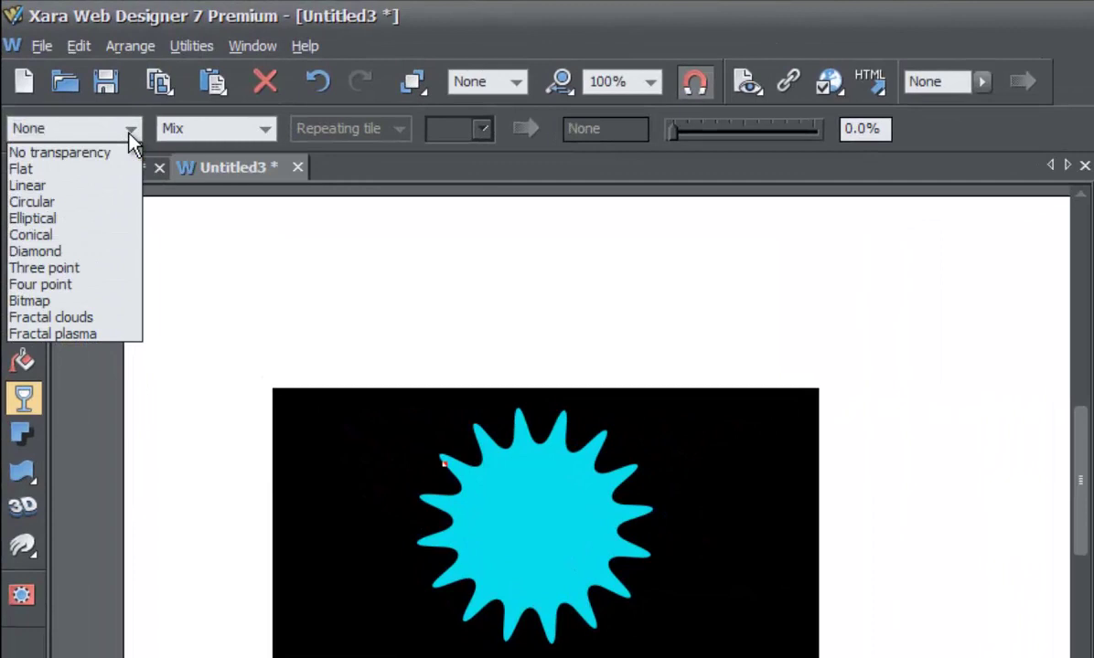
click(130, 131)
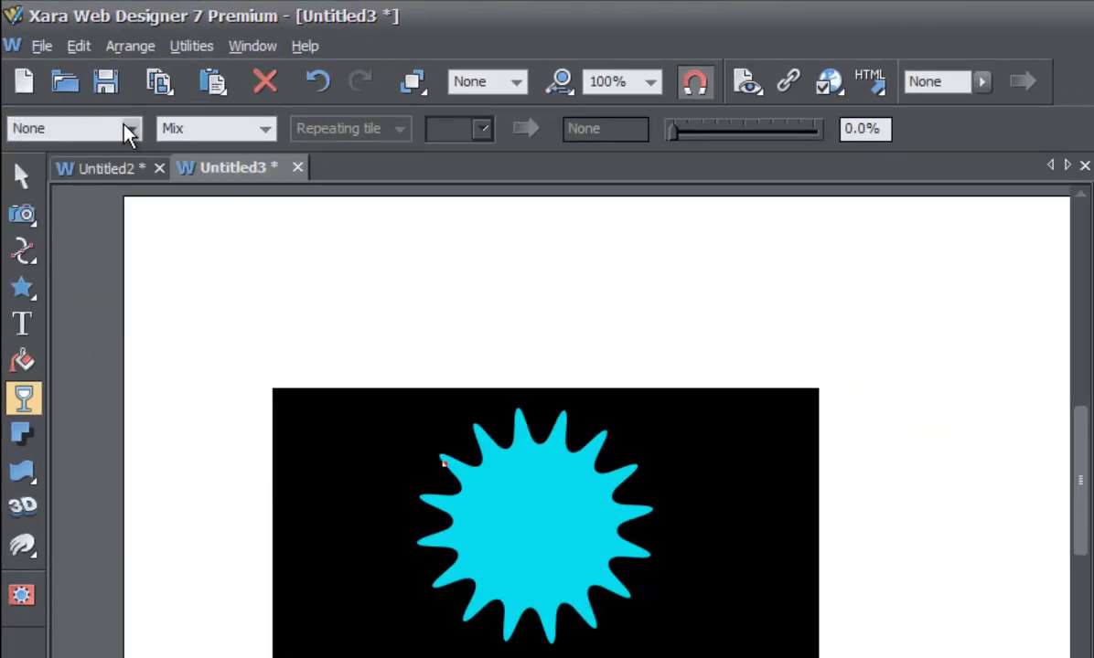
click(128, 130)
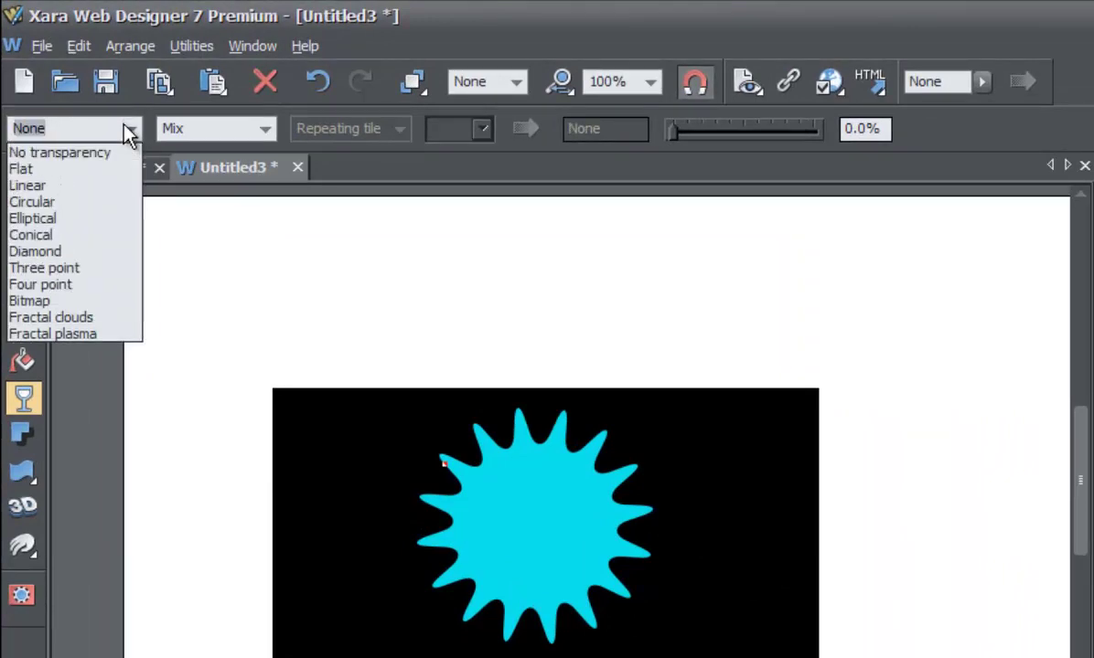
click(97, 186)
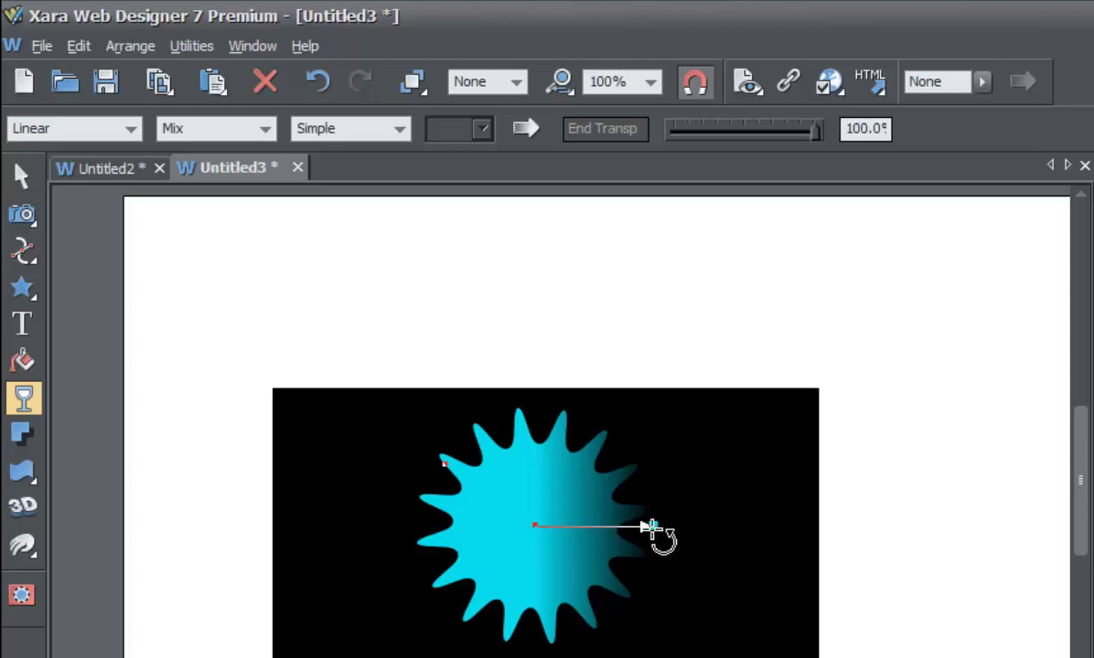
drag(650, 528, 599, 531)
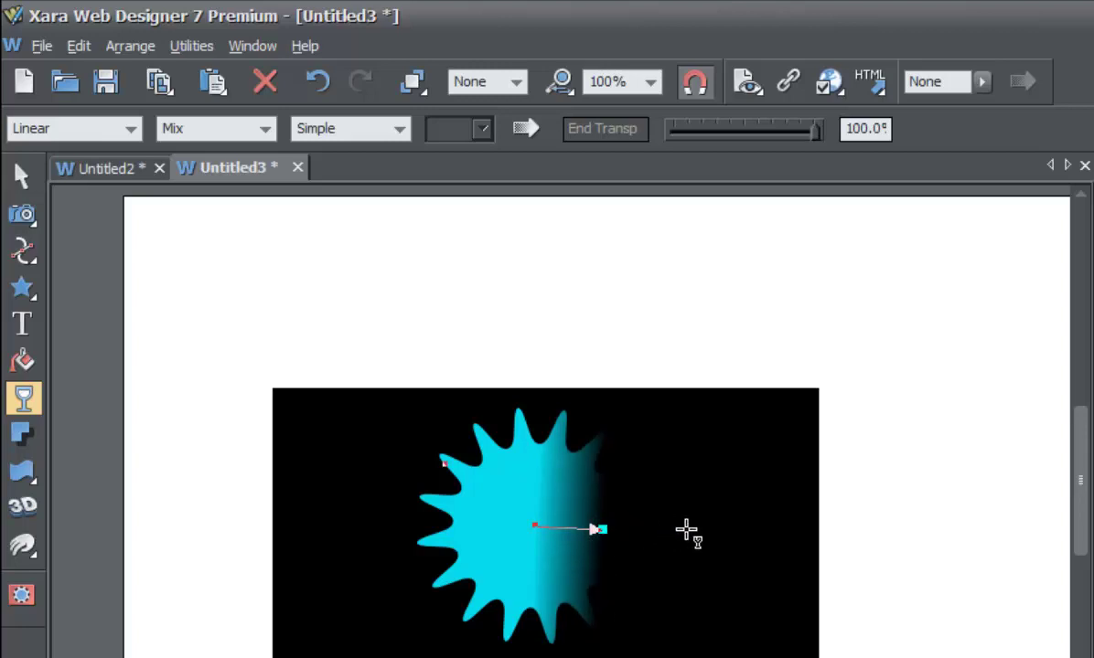
Move the faded star slightly to the left within the rectangle, to about X 214.8 px, Y 168.6 px.
click(20, 183)
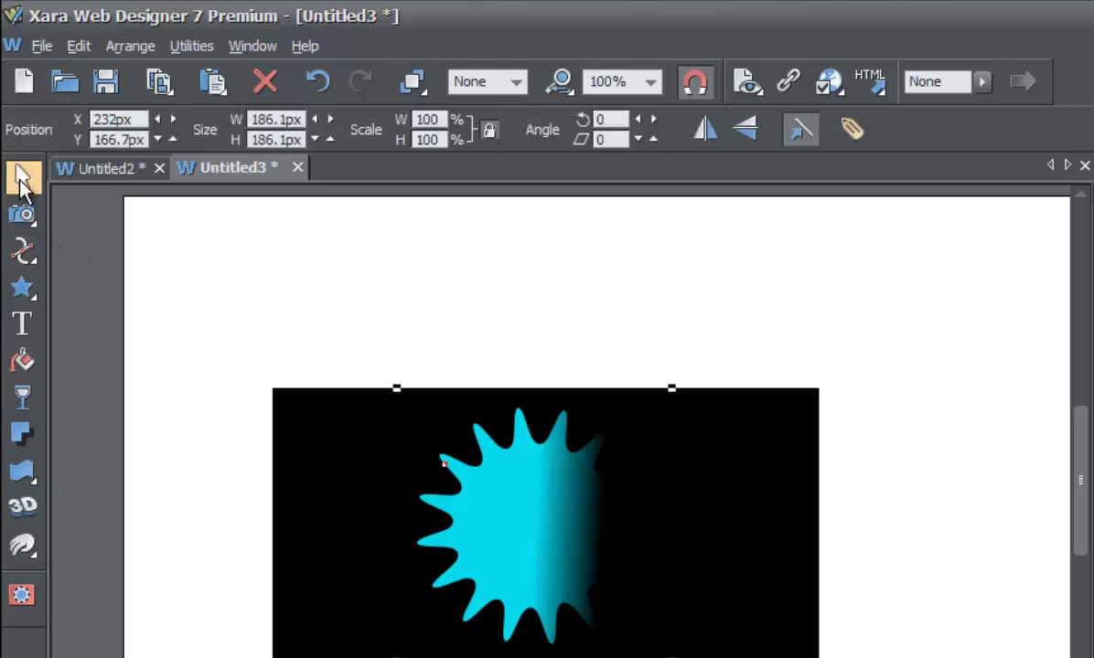
click(360, 307)
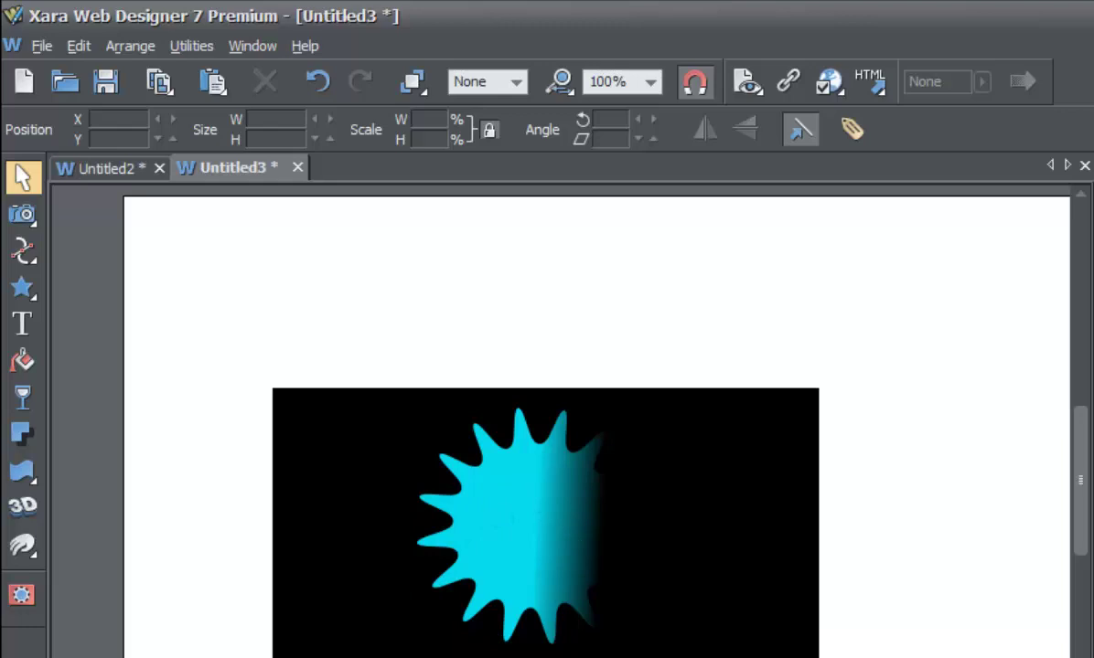
click(499, 537)
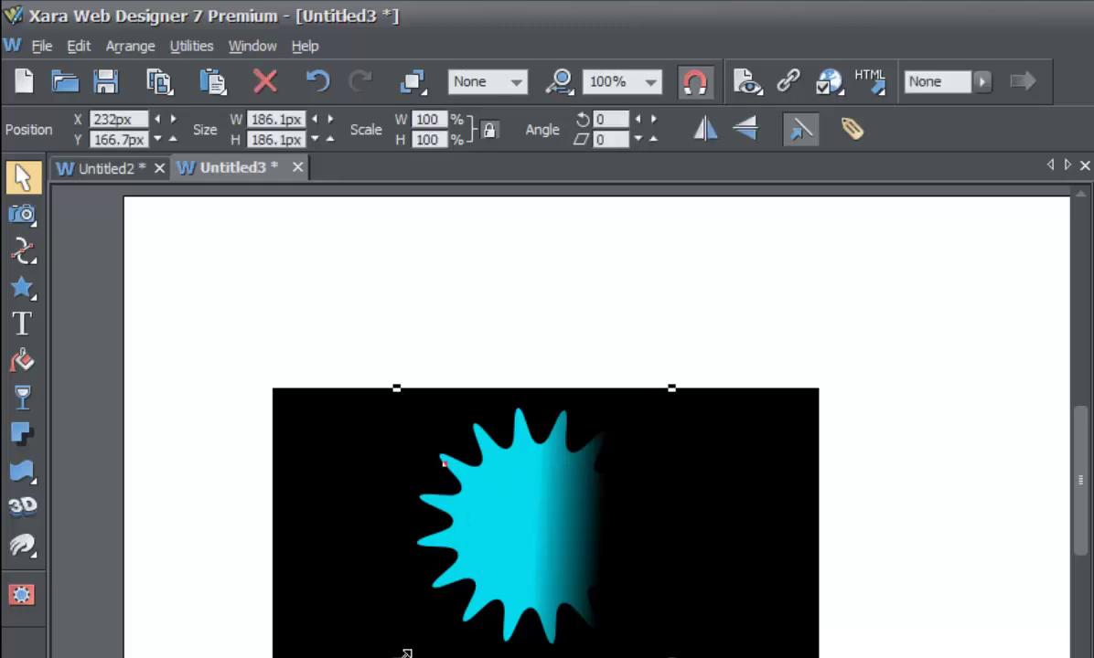
click(558, 321)
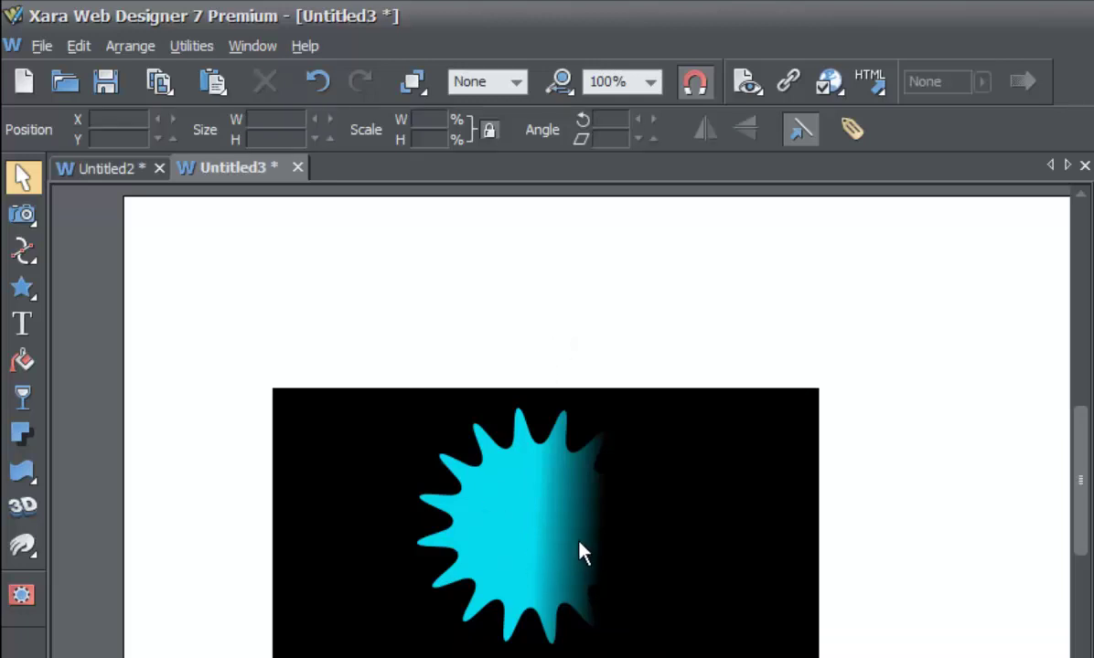
drag(519, 535, 485, 540)
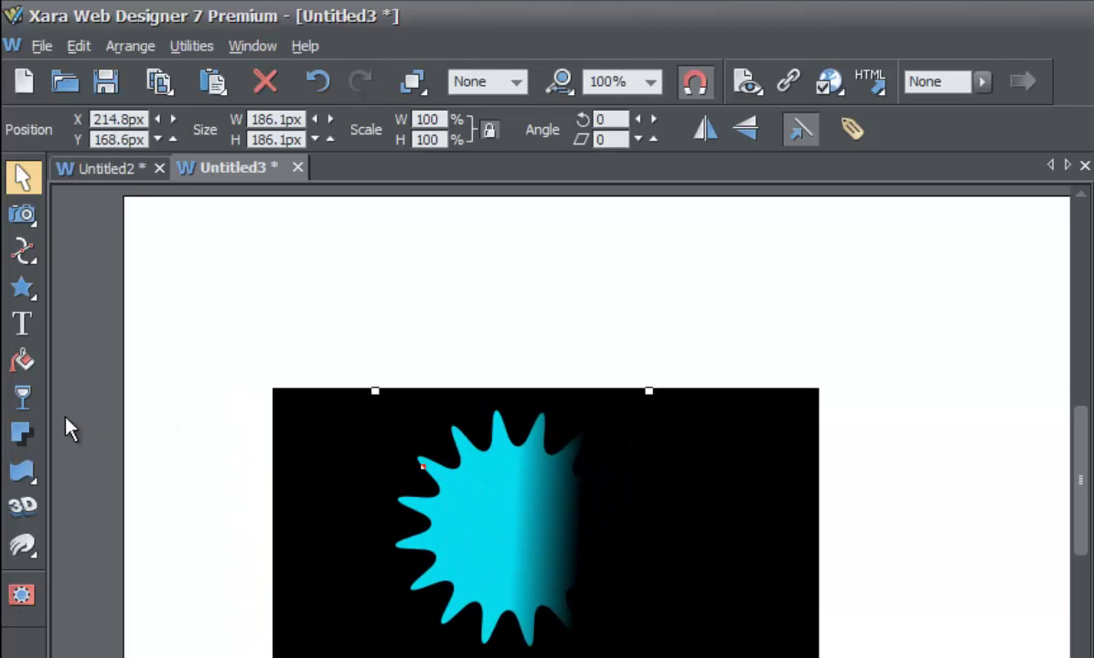
Set the end transparency of the star's linear fade to 0%.
click(24, 397)
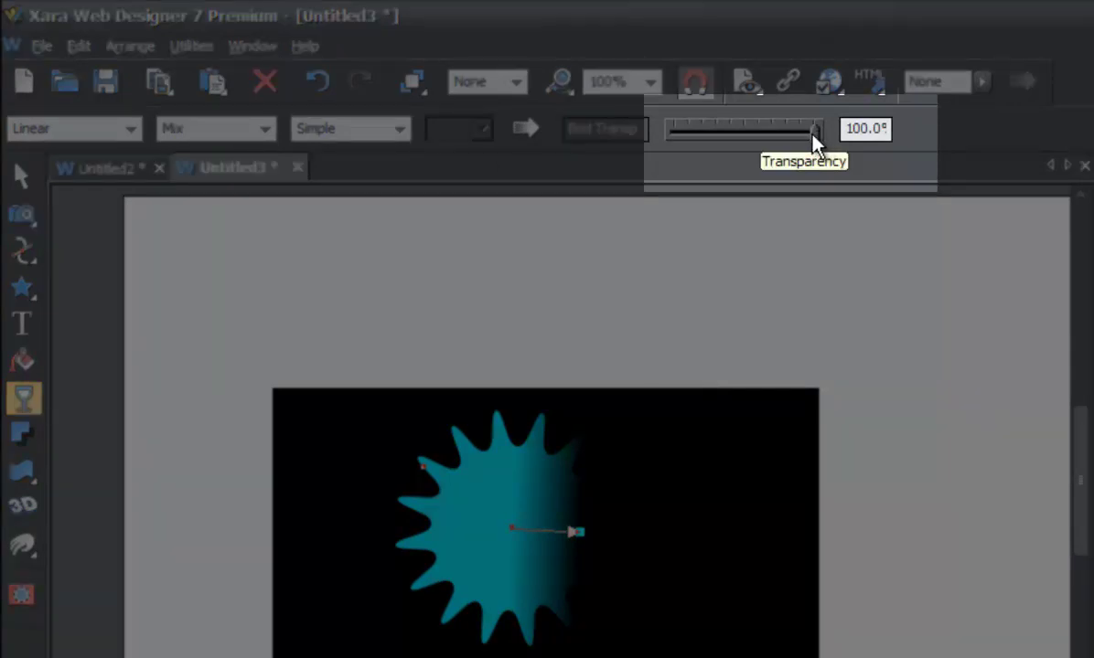
drag(813, 134, 666, 142)
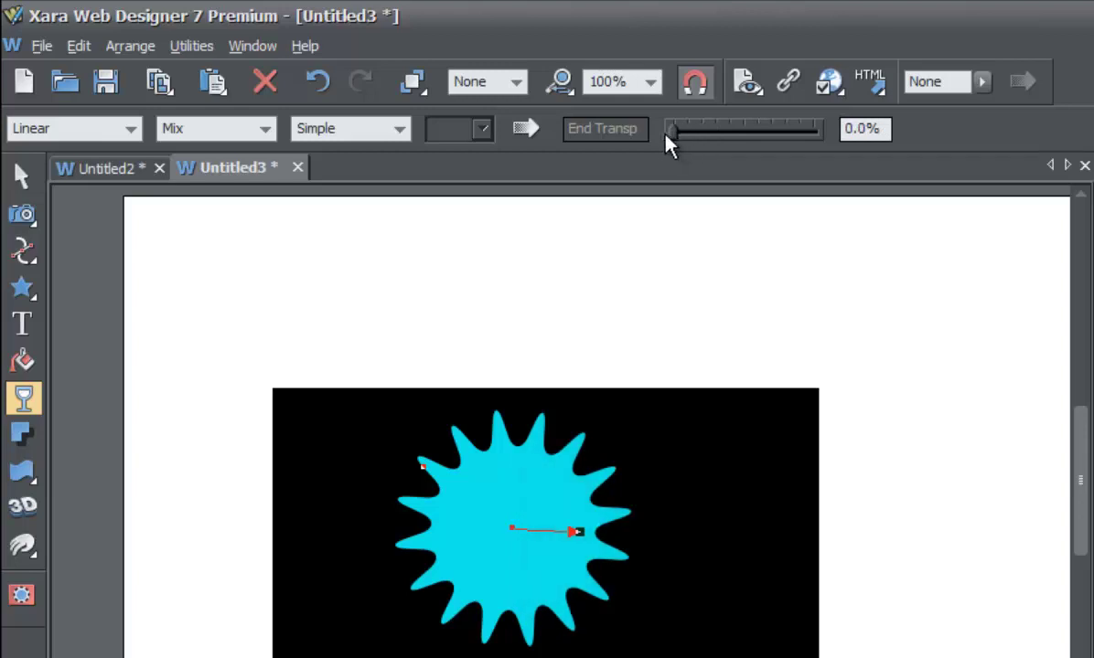
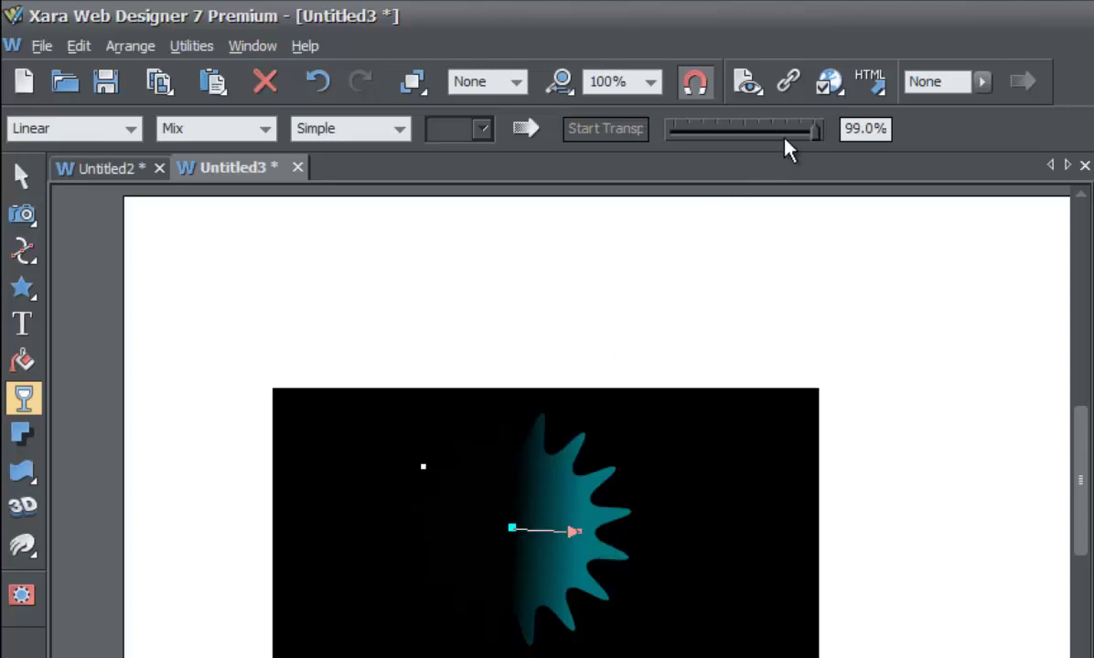
Set the star's linear fade to 27.5% transparency at its start and 100% at its end.
drag(787, 134, 646, 137)
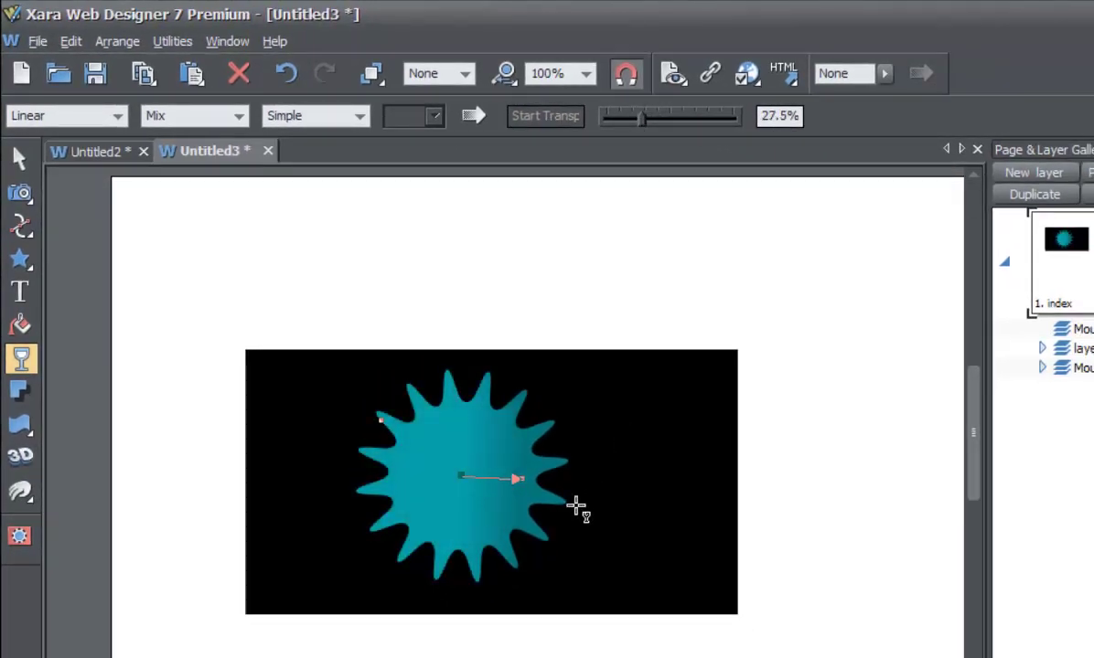
click(518, 477)
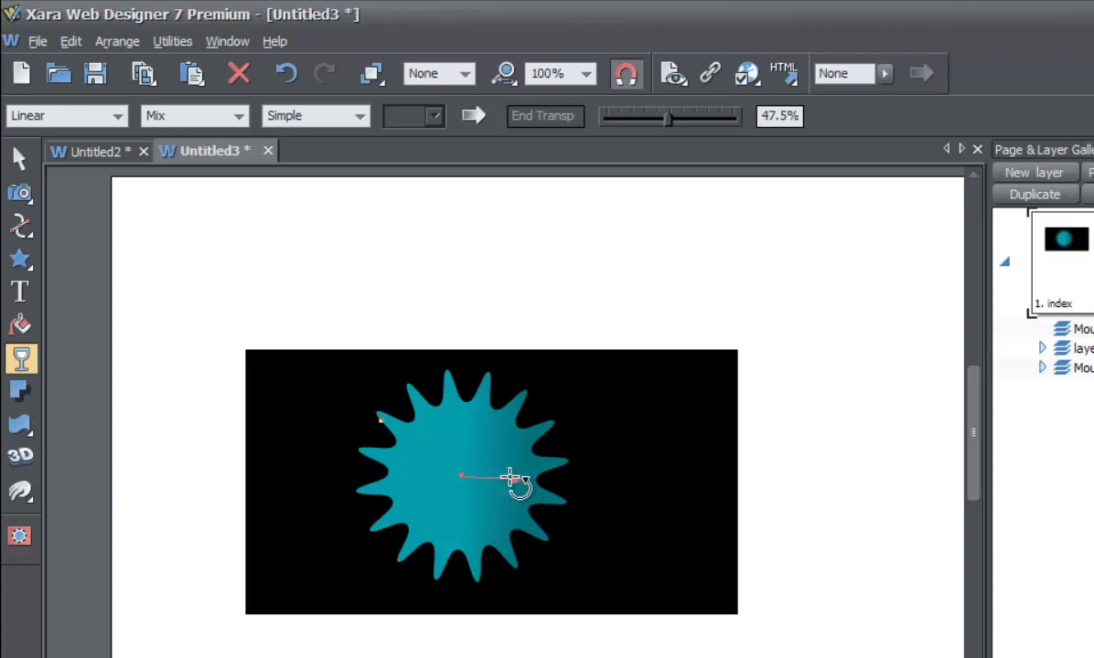
drag(668, 123, 742, 119)
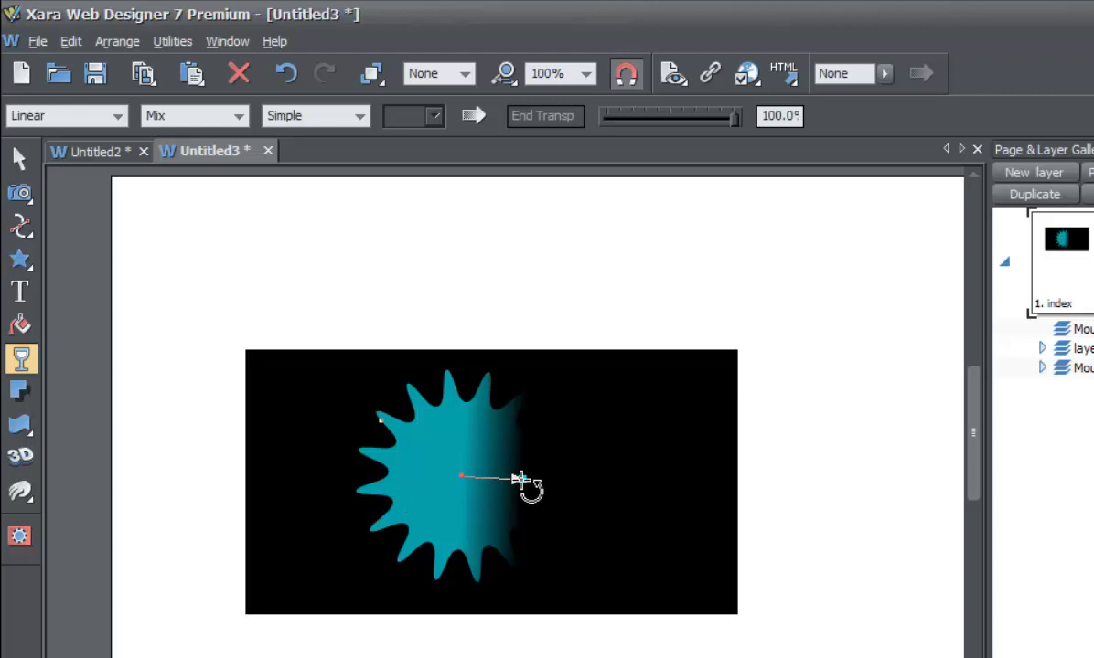
Angle the star's linear fade diagonally so it ends toward the upper right, and deselect the star.
drag(521, 479, 508, 438)
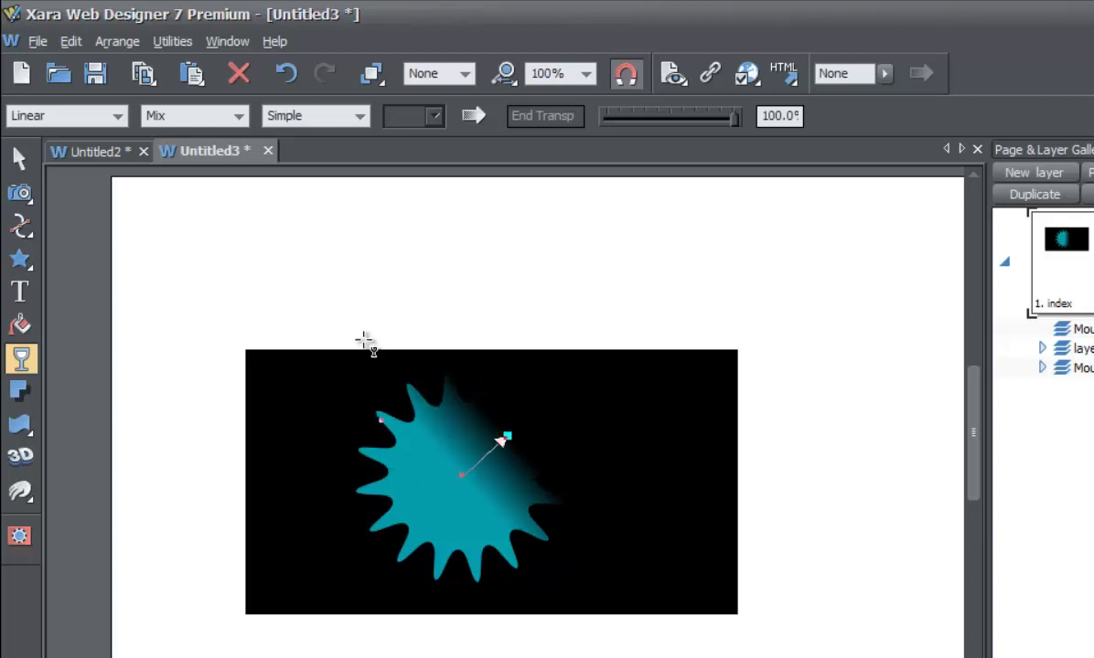
click(19, 161)
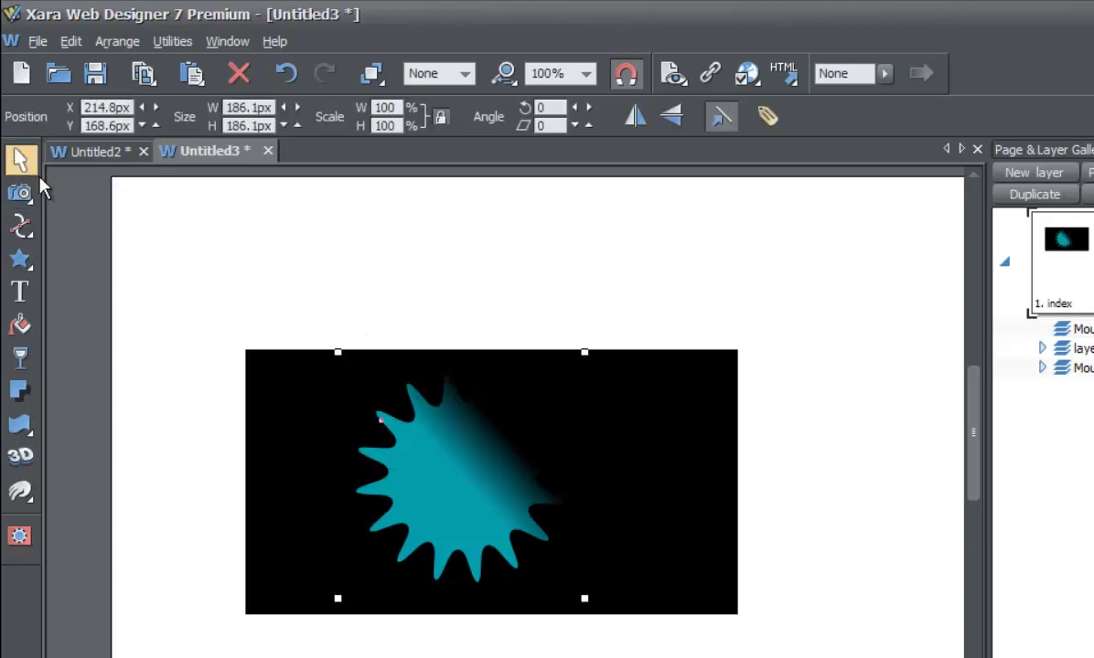
click(144, 329)
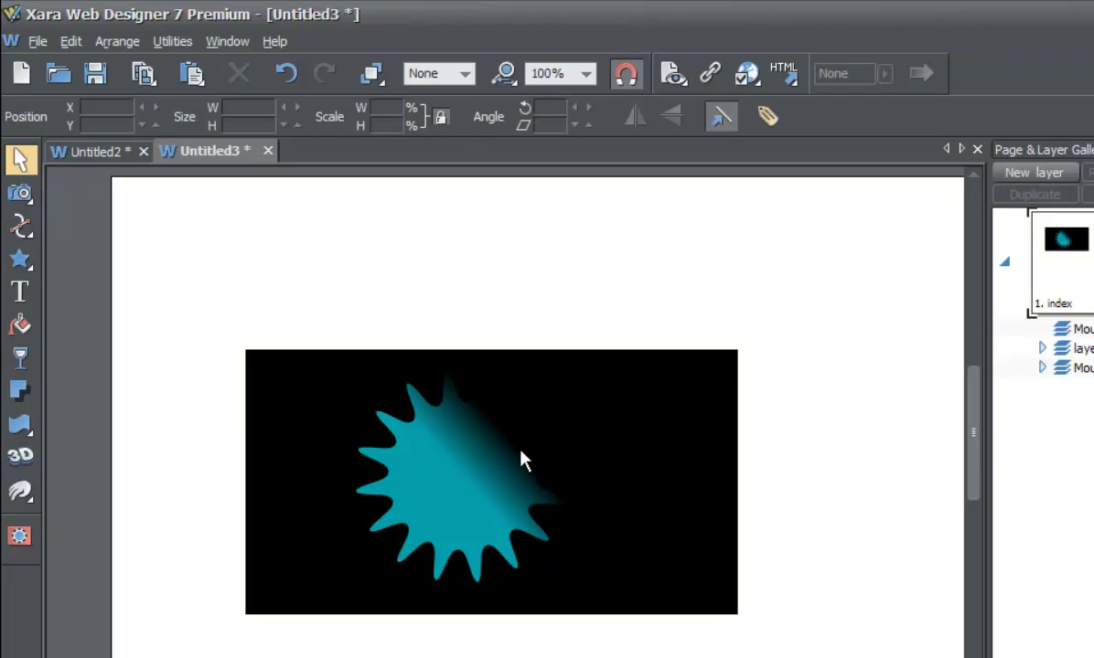
Reselect the star and lengthen its linear fade by moving the fade's start toward the star's lower left.
click(485, 467)
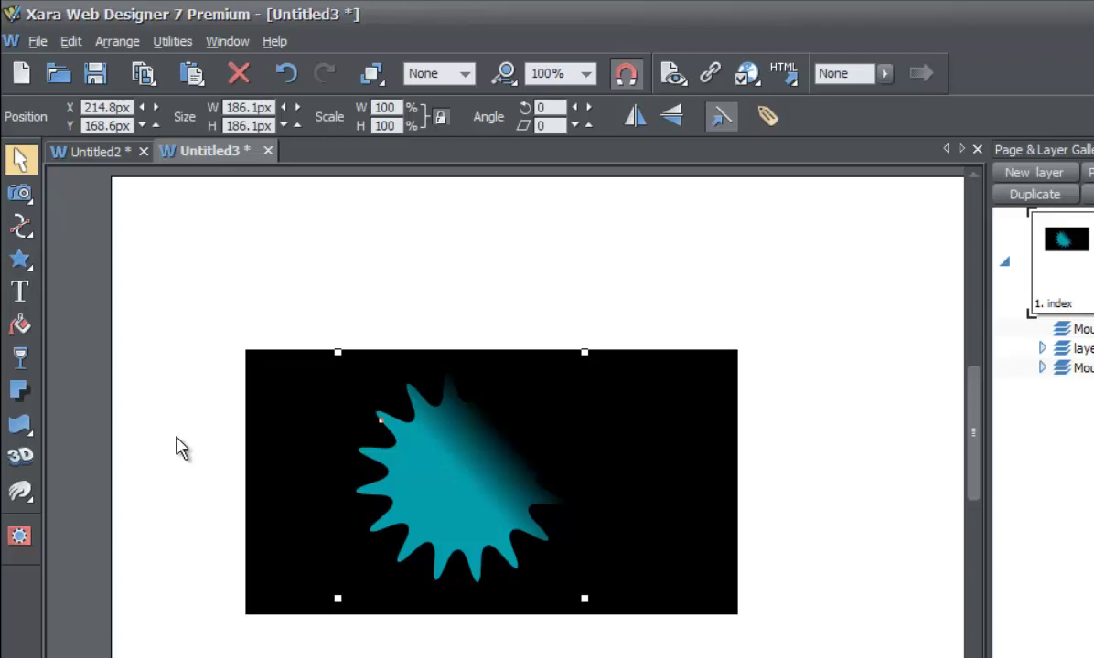
click(21, 358)
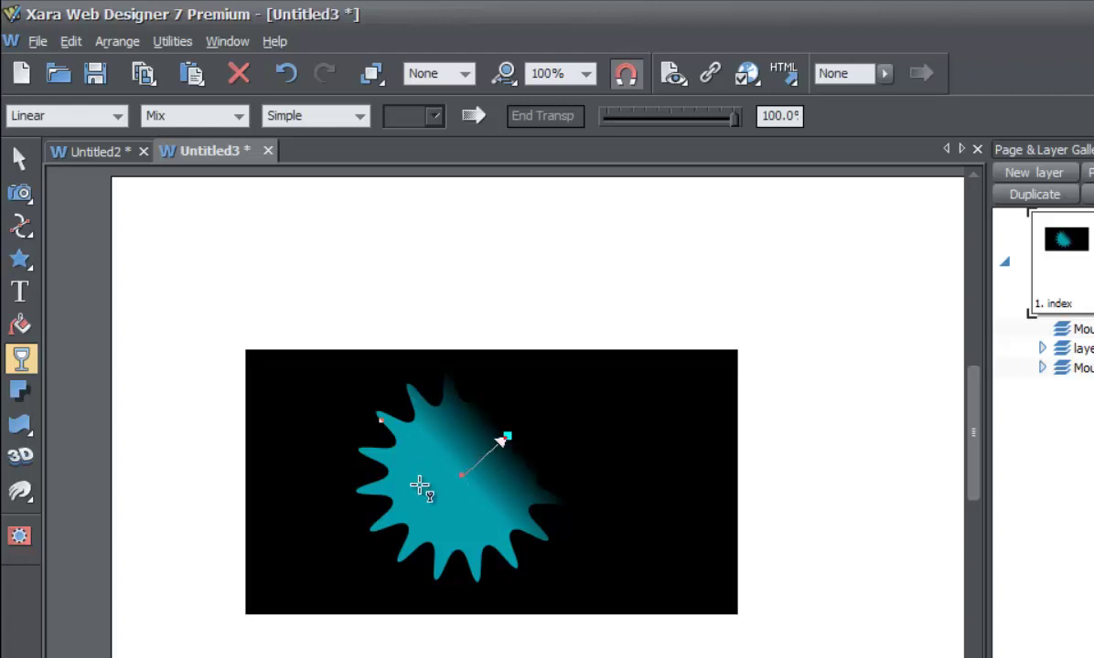
click(460, 474)
drag(460, 475, 418, 515)
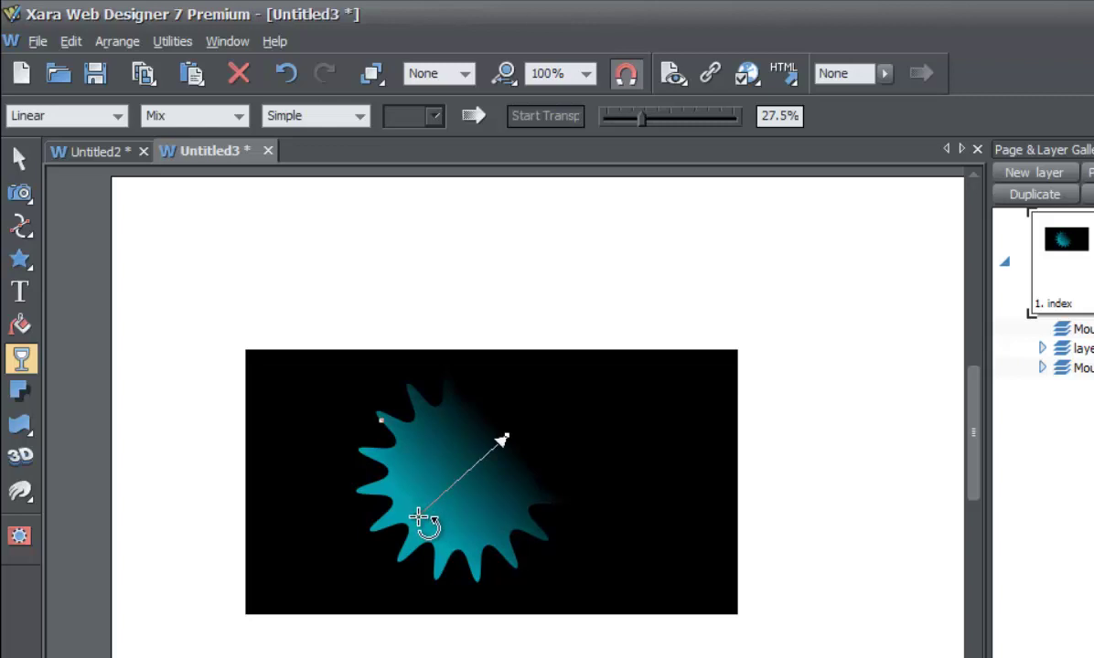
Pull the fade's end slightly up and left, and shorten the fade by moving its start back near the star's centre.
click(504, 440)
mouse_move(504, 440)
mouse_down()
mouse_move(475, 439)
mouse_move(509, 441)
mouse_move(494, 458)
mouse_move(498, 428)
mouse_up()
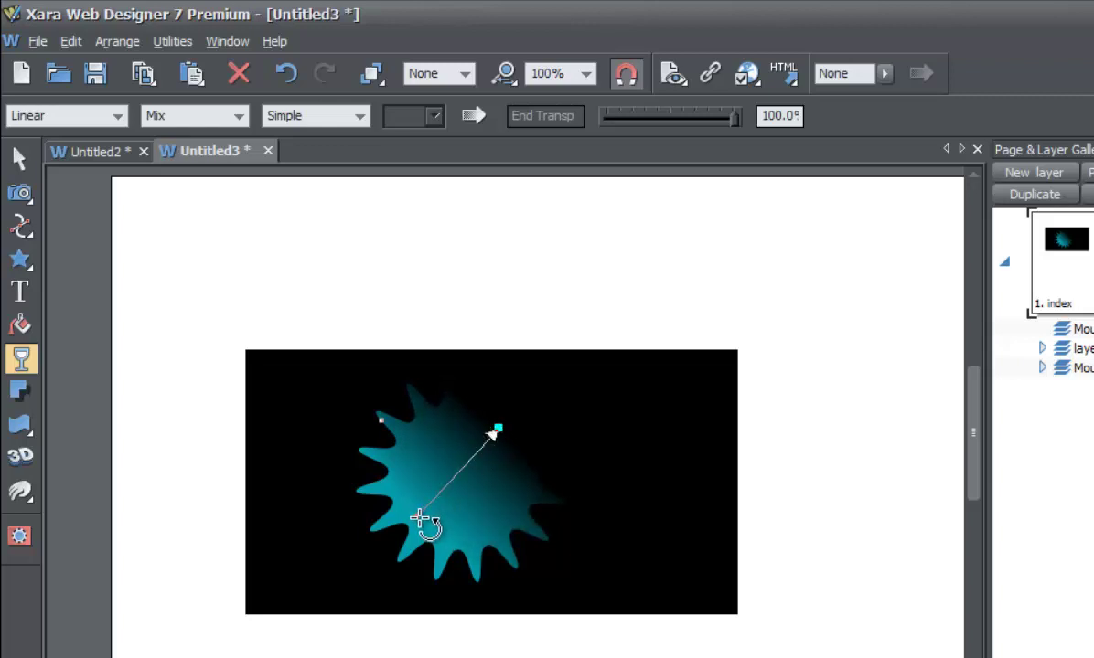
drag(416, 519, 451, 470)
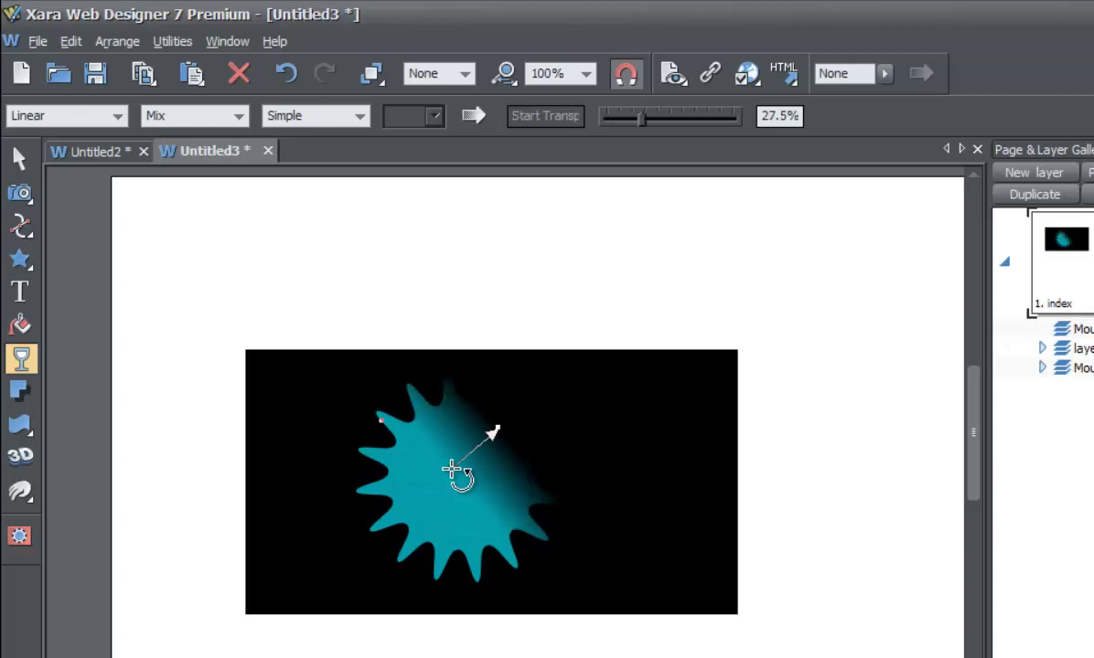
Extend the fade's end beyond the star's upper-right points and place its start a little to the lower left of the star's centre.
click(497, 430)
drag(496, 430, 557, 370)
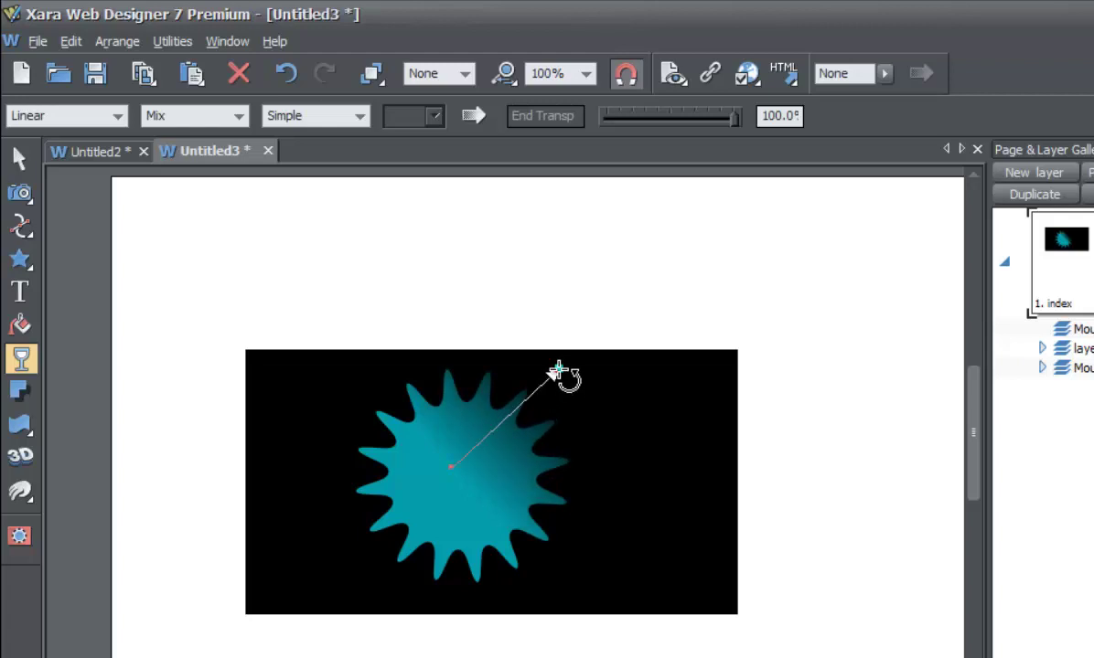
click(472, 464)
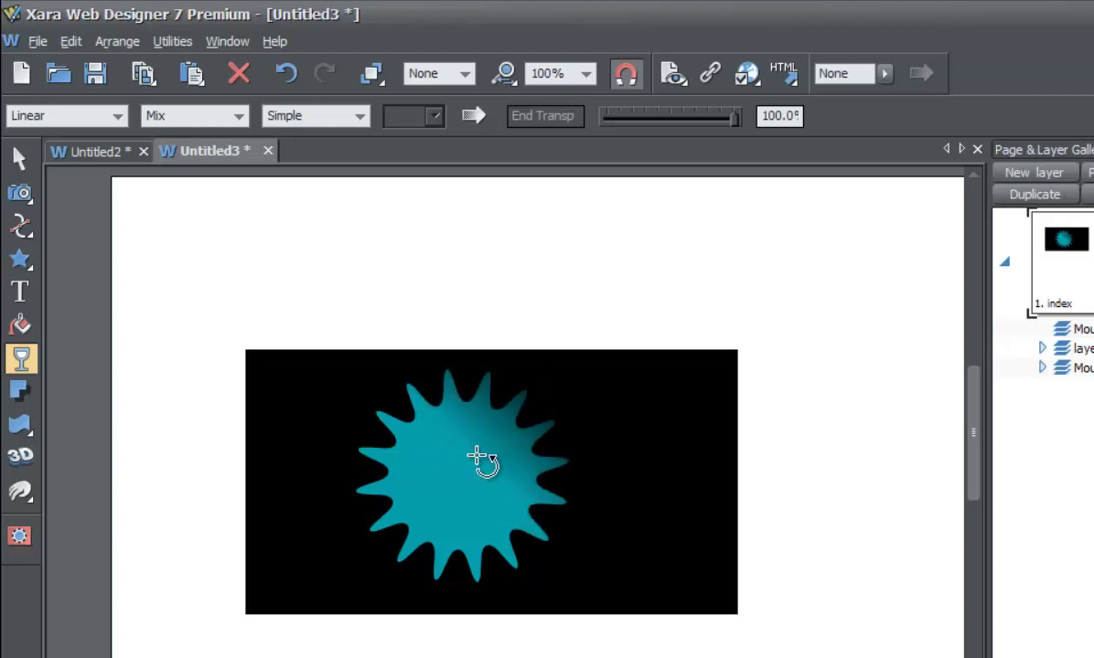
click(483, 453)
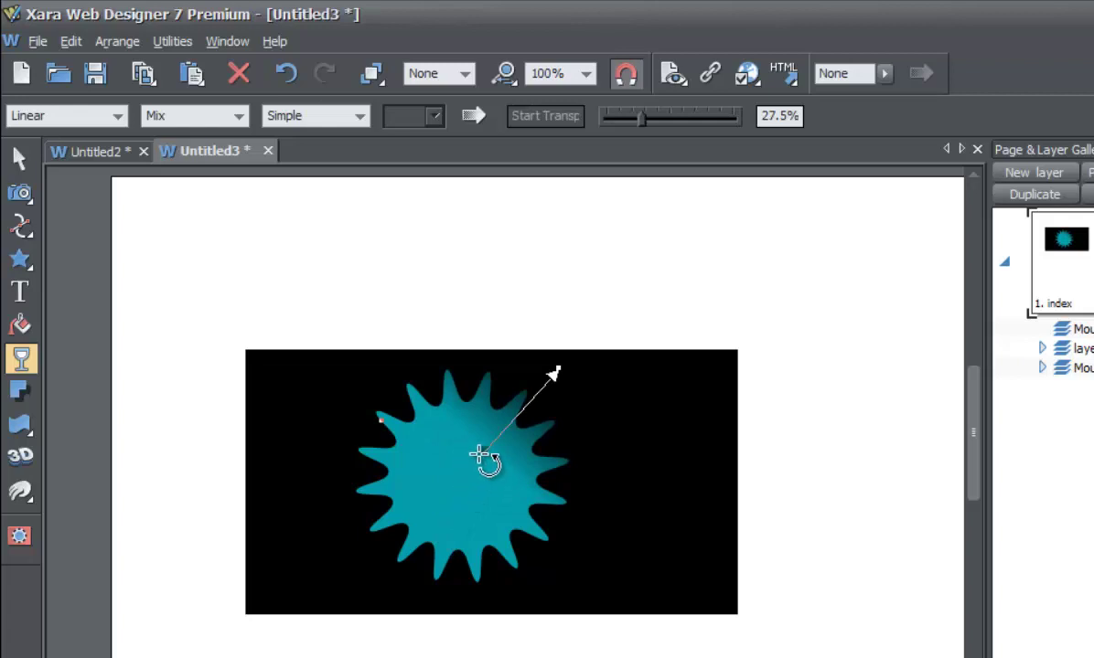
drag(483, 452, 435, 502)
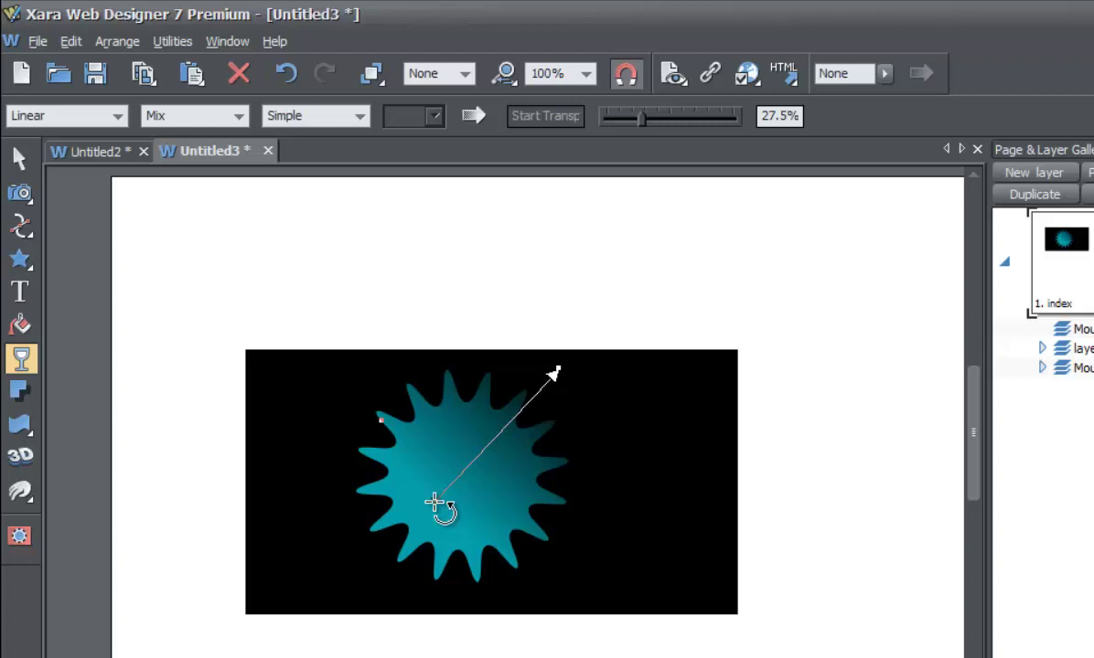
Change the star's transparency type from Linear to Flat.
click(17, 162)
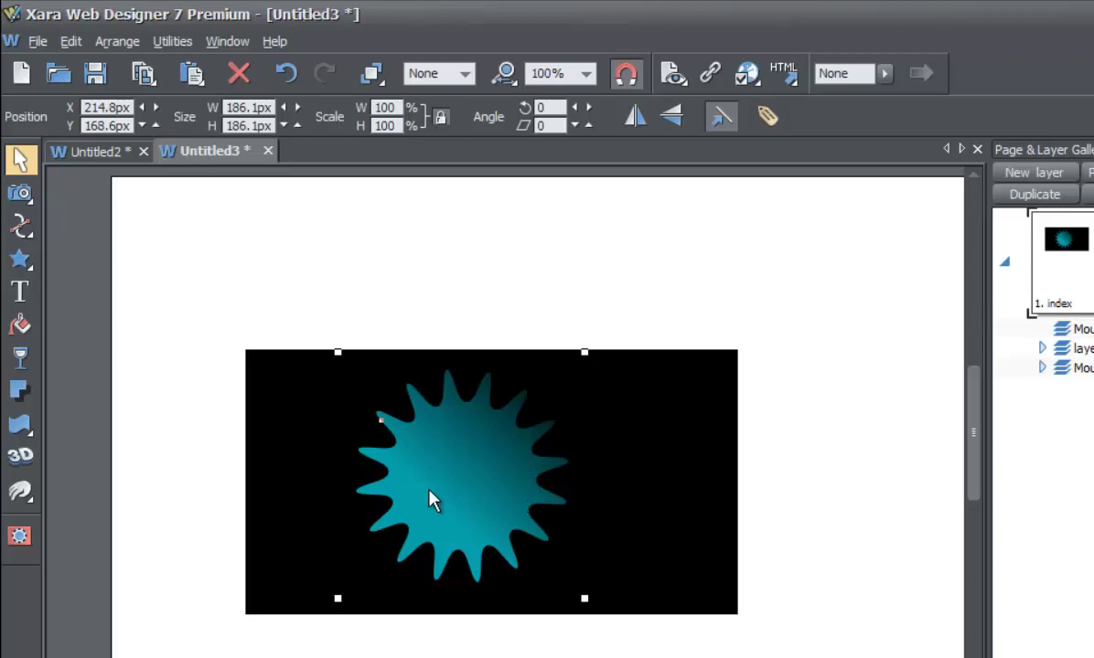
click(19, 359)
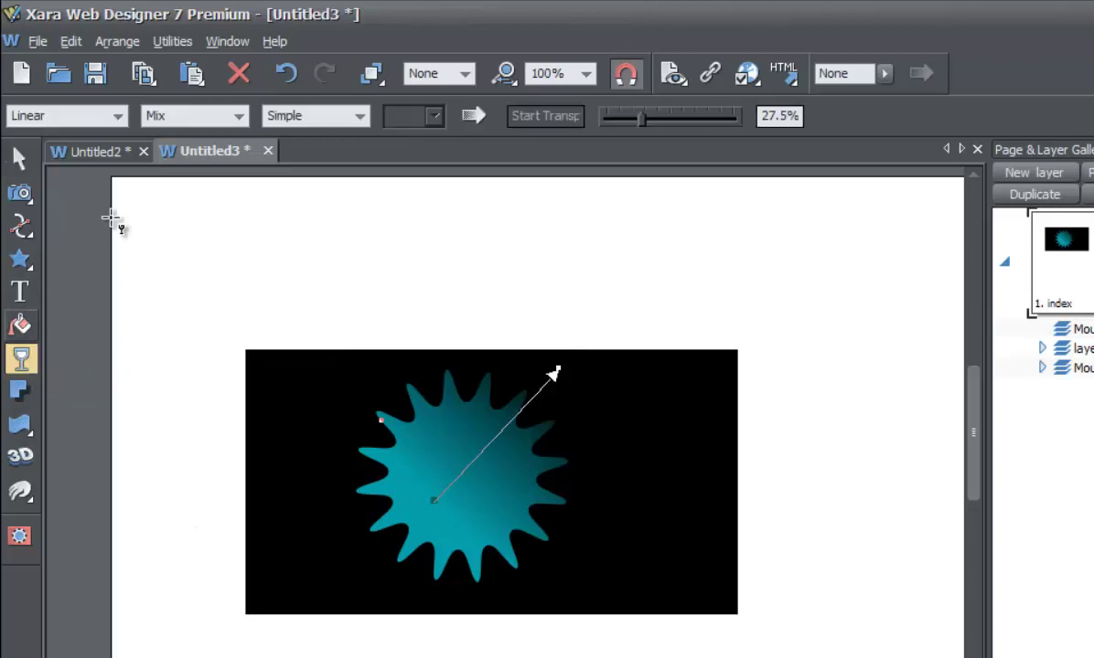
click(117, 116)
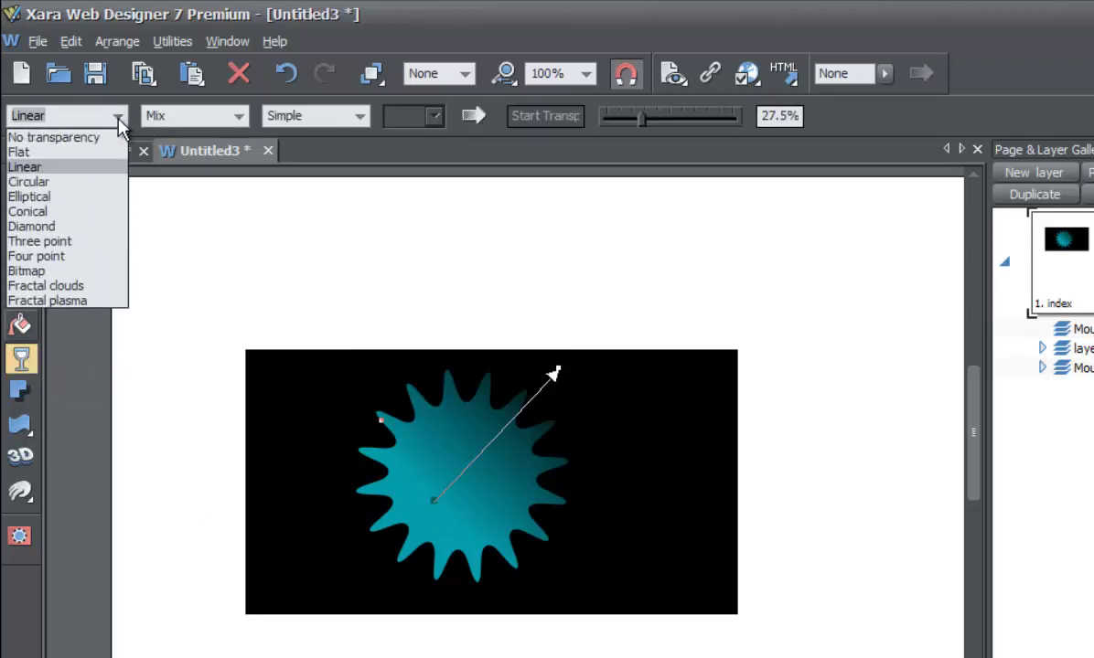
click(117, 117)
click(117, 117)
click(73, 152)
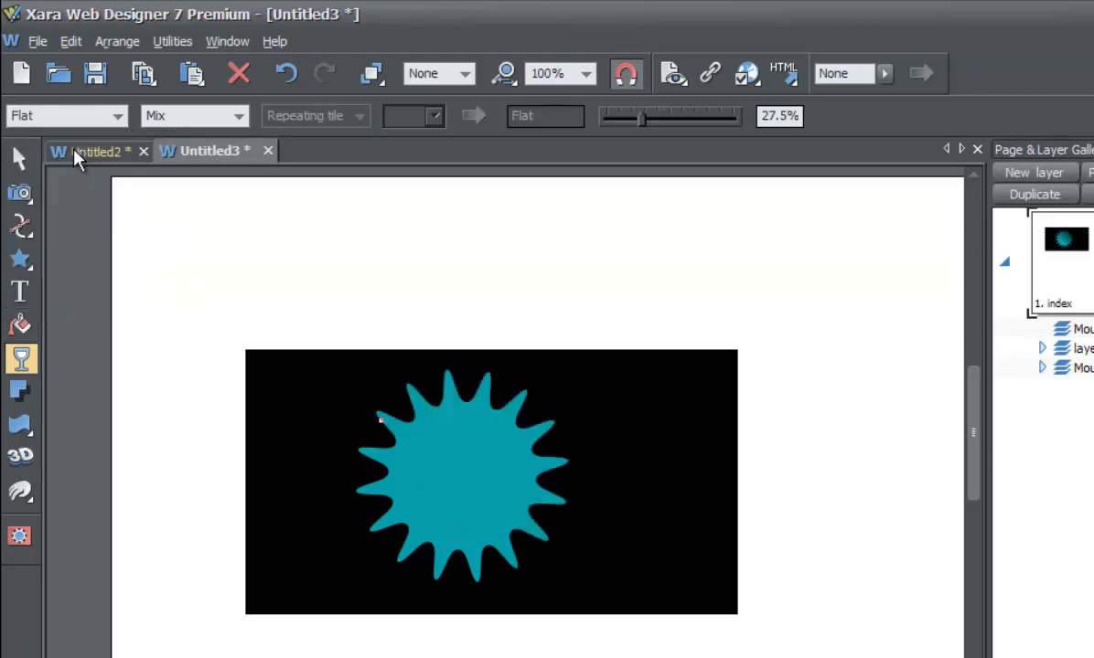
Move the star between the rectangle's middle and lower-right corner, leaving it across the corner at about X 456 px, Y 290 px.
click(20, 161)
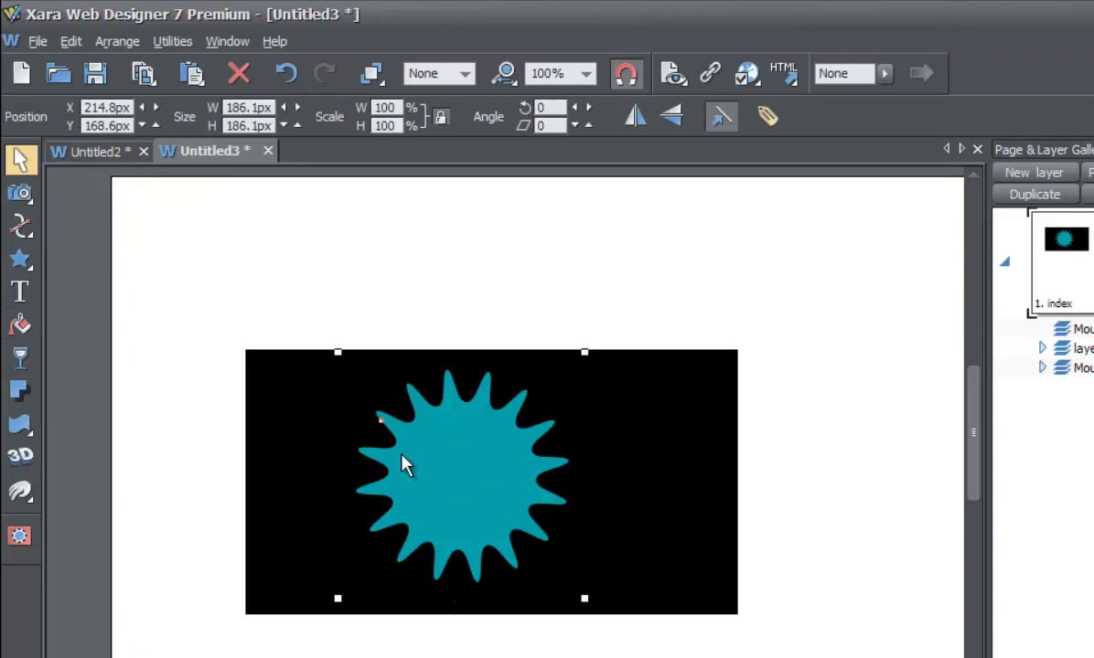
drag(438, 455, 739, 558)
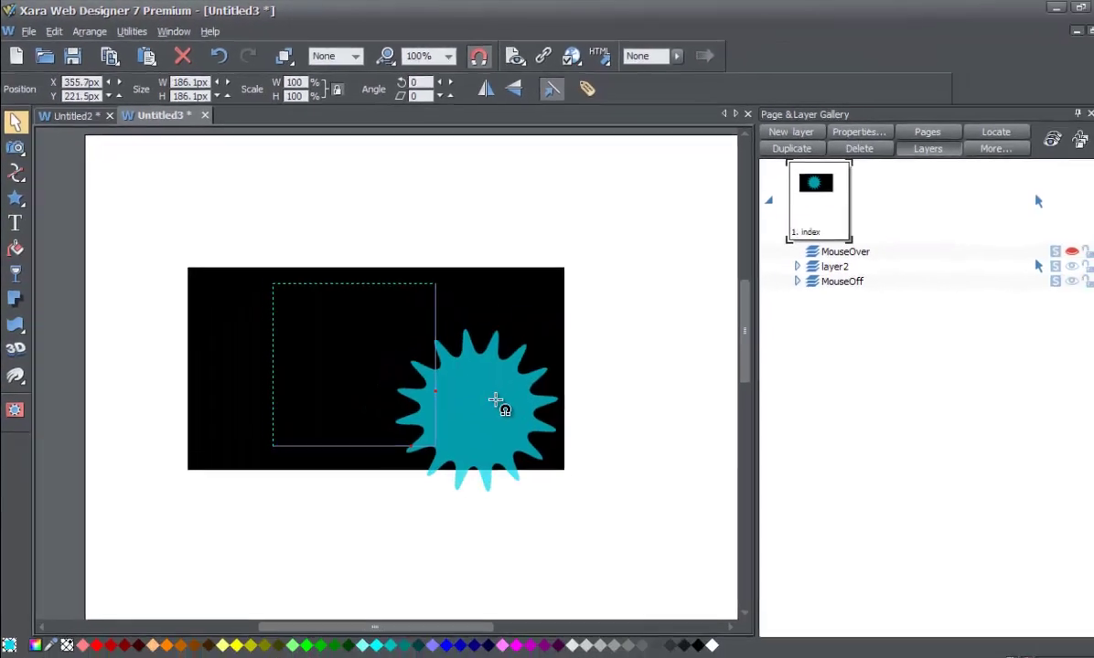
mouse_move(554, 418)
mouse_down()
mouse_move(569, 456)
mouse_move(564, 429)
mouse_up()
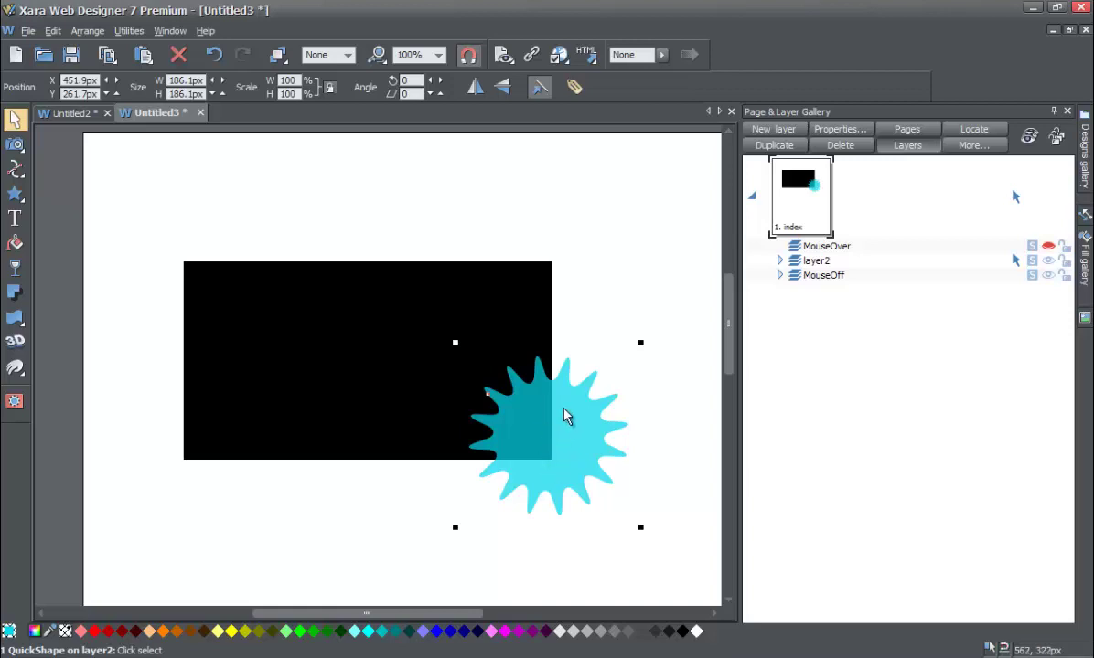
drag(565, 445, 368, 359)
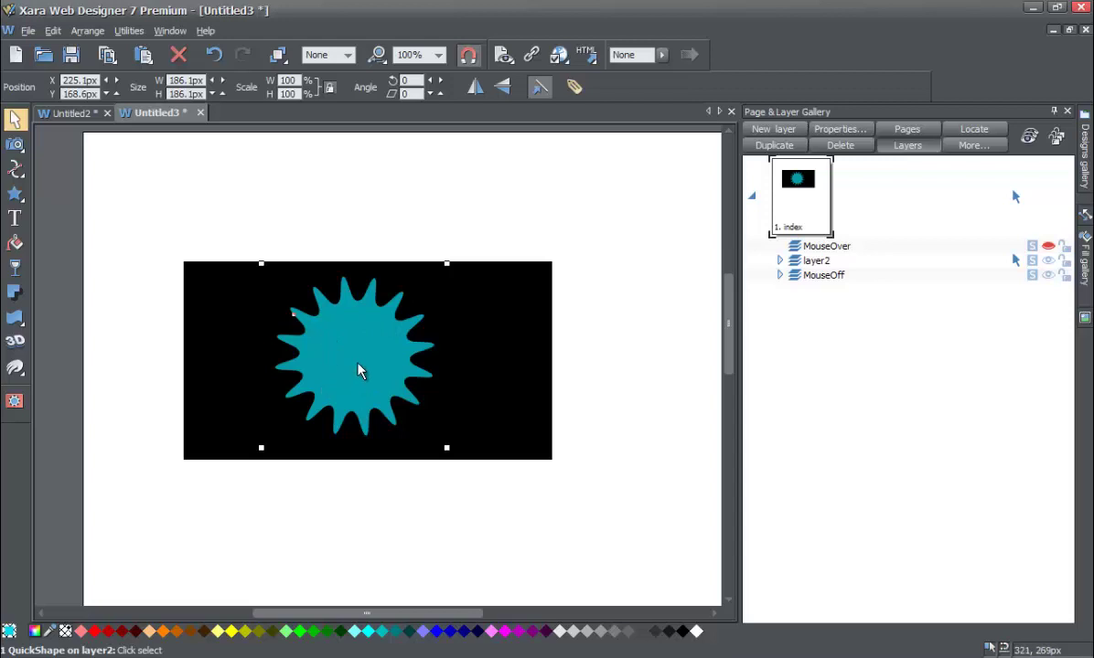
drag(357, 371, 560, 476)
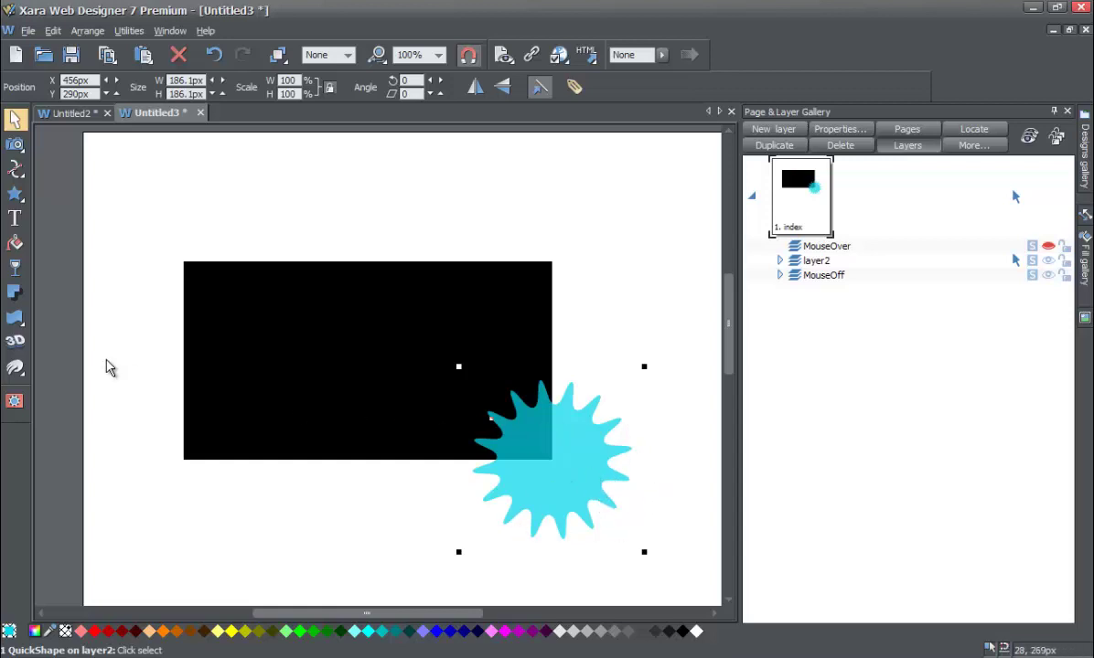
Raise the star's flat transparency to about 55% and deselect the star.
click(18, 269)
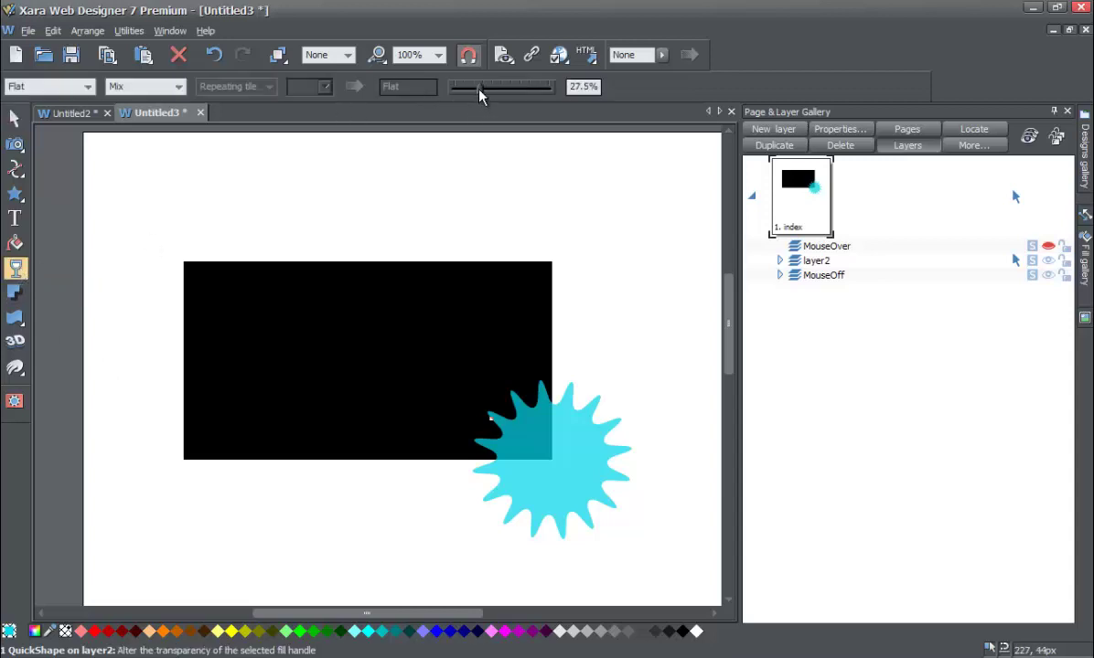
drag(482, 95, 509, 101)
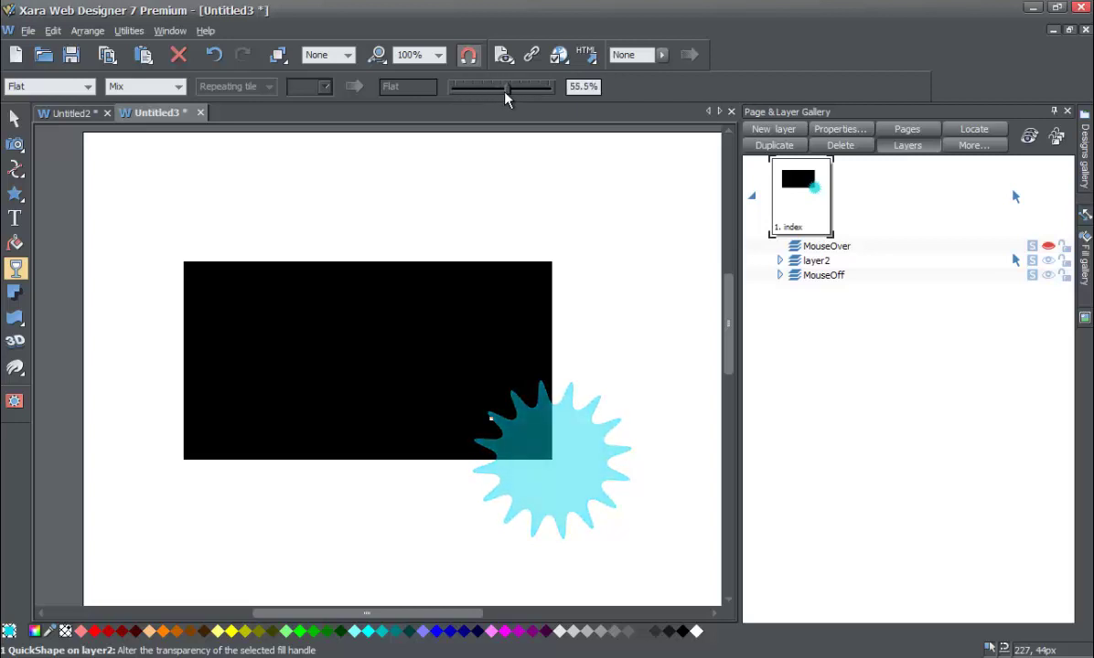
click(15, 119)
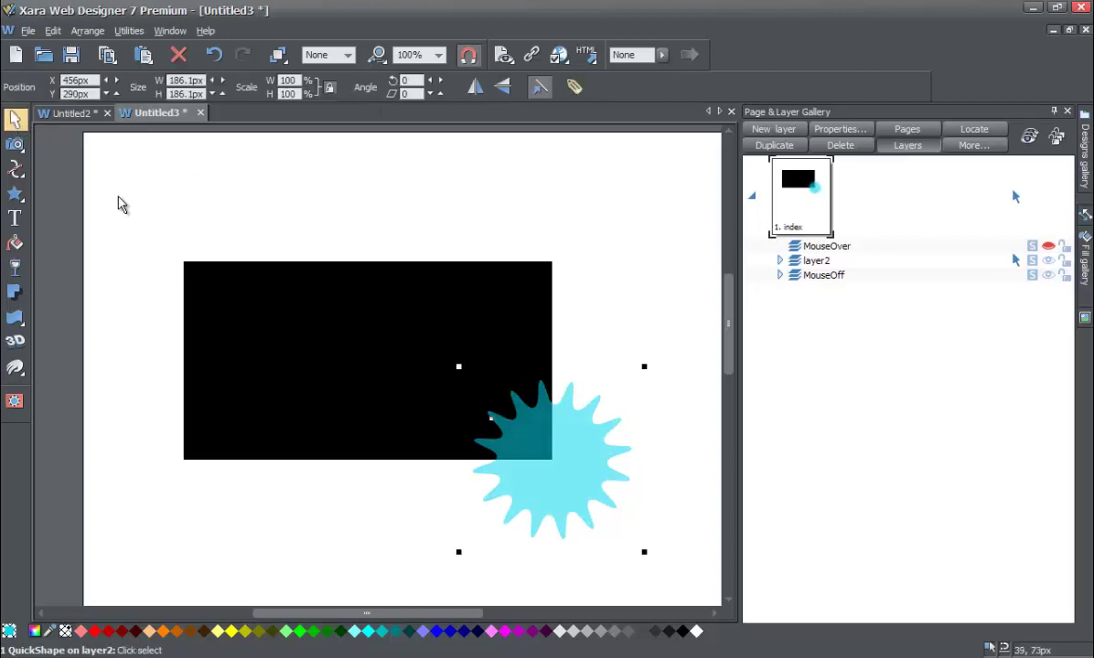
click(125, 208)
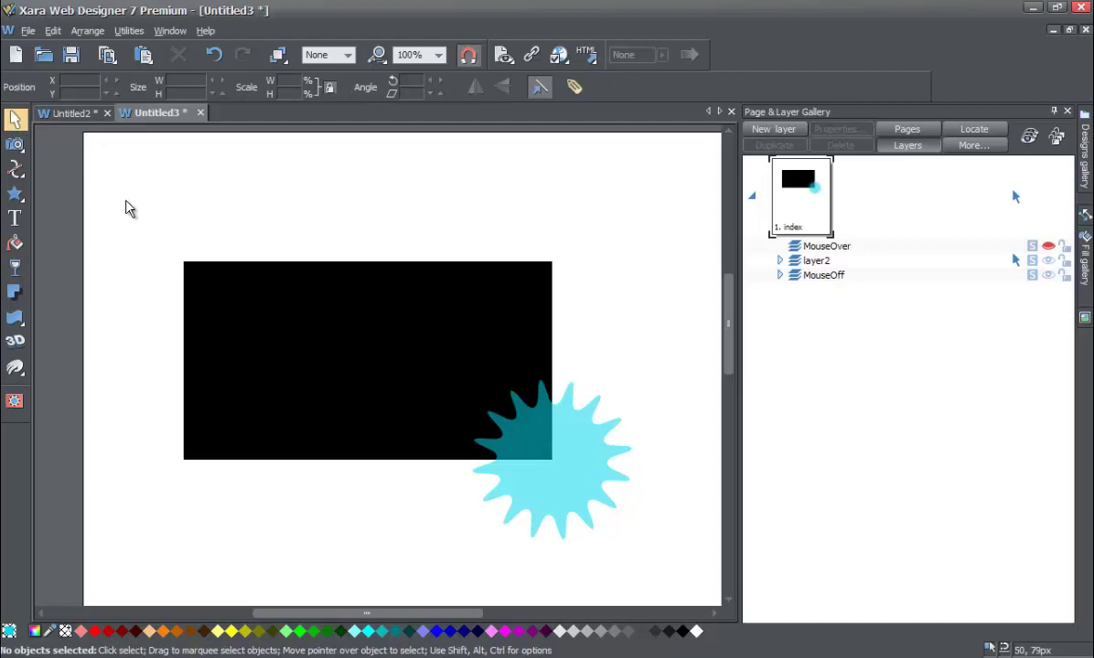